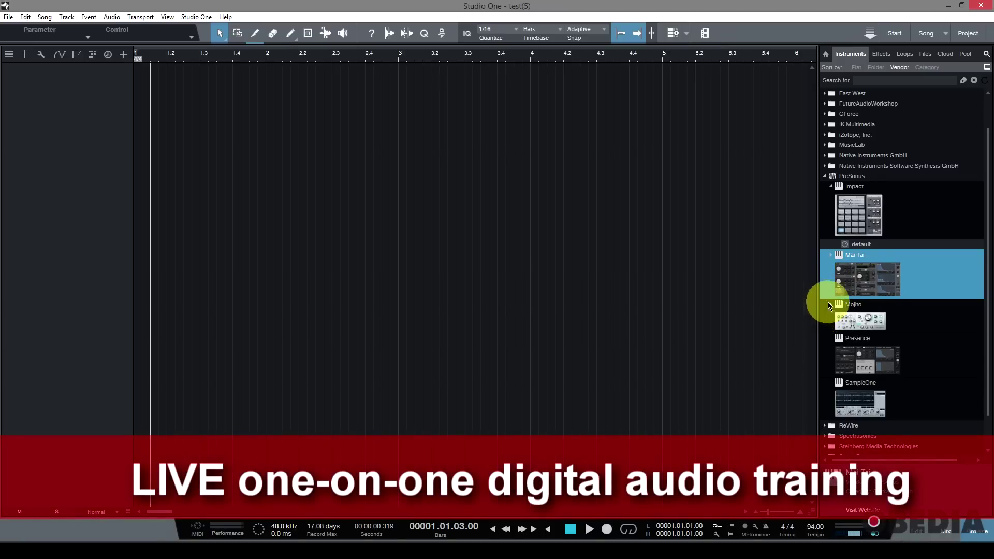
- Drag Mai Tai from the PreSonus instruments into the empty arrange area as a new track
left_click_drag(874, 283, 154, 93)
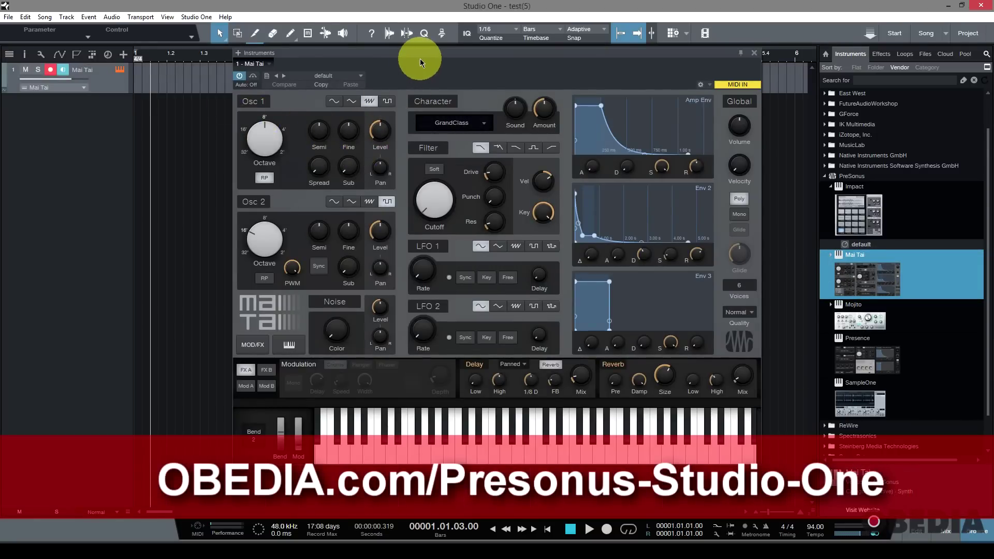
left_click_drag(420, 62, 418, 66)
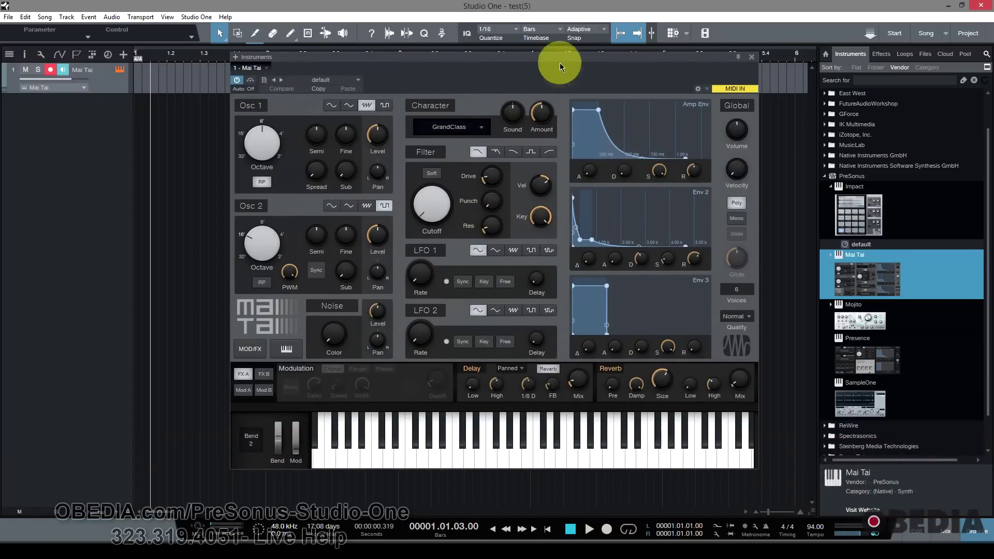
left_click_drag(560, 66, 557, 56)
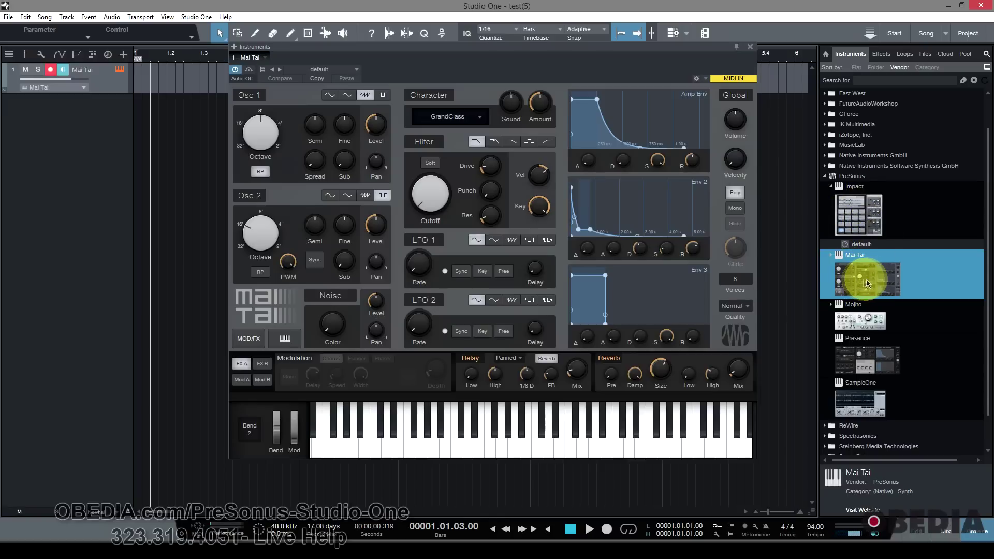
- Drop a second Mai Tai onto the Mai Tai track and choose Combine to layer both synths
left_click_drag(868, 283, 126, 82)
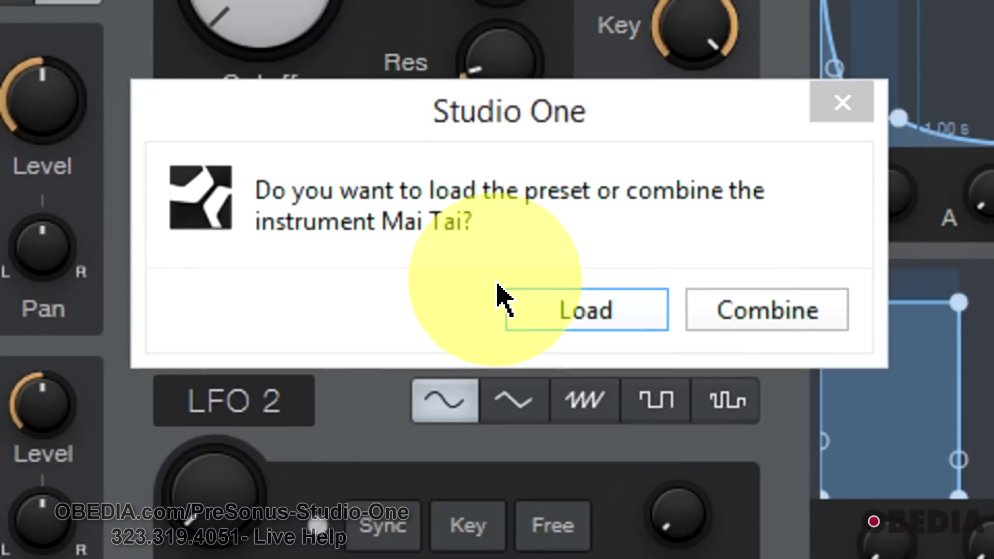
left_click(481, 232)
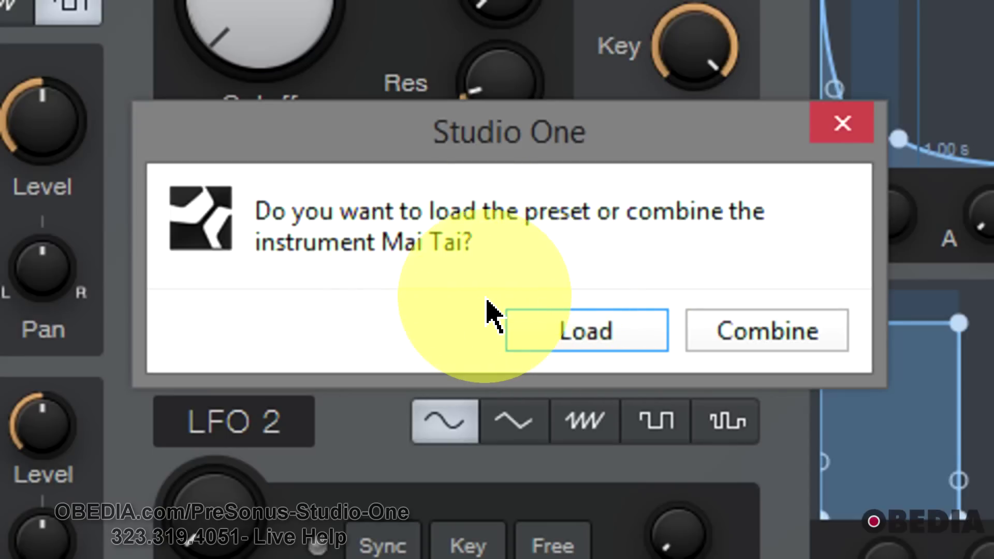
left_click(764, 336)
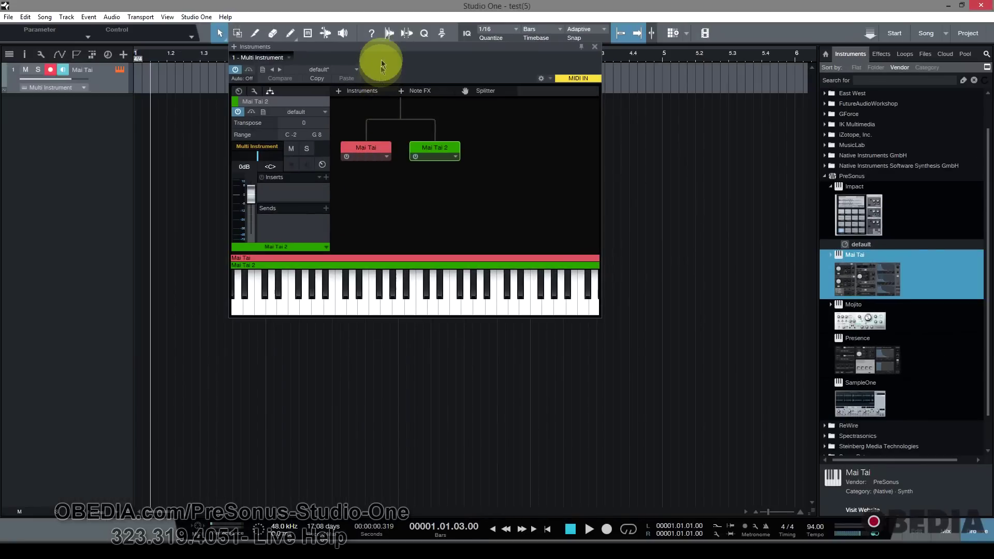
- Reposition the Multi Instrument editor and toggle between Mai Tai and Mai Tai 2, ending on Mai Tai
left_click_drag(382, 60, 433, 124)
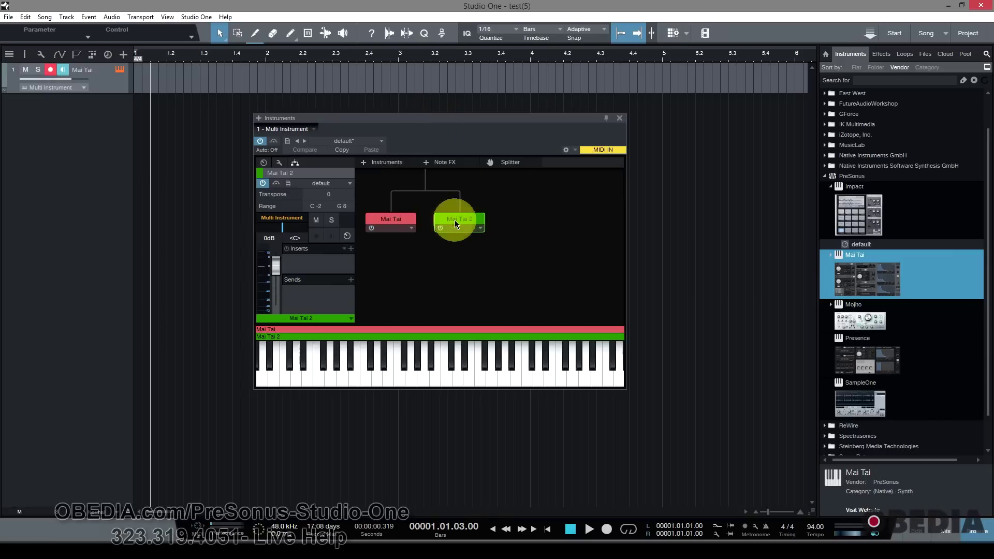
left_click(395, 220)
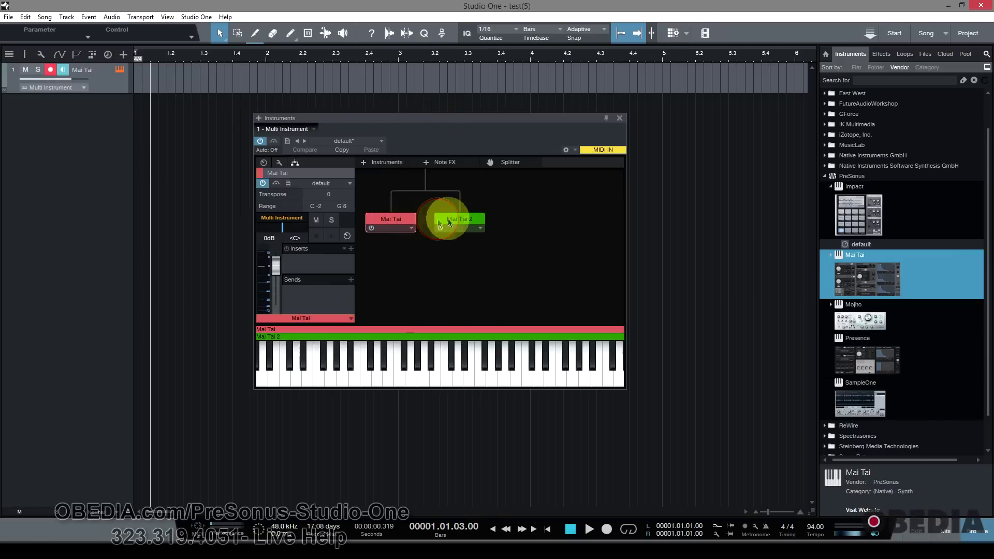
left_click(454, 221)
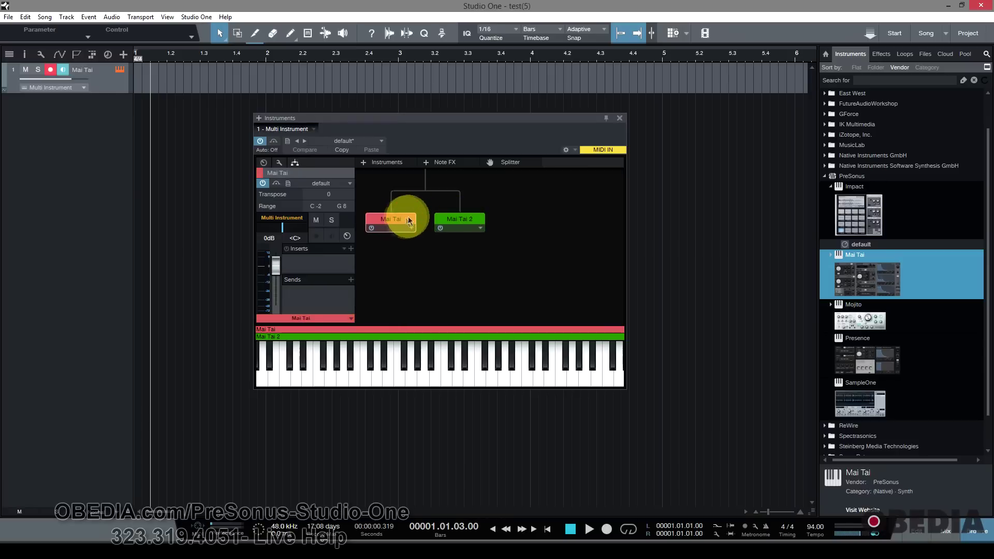
left_click(455, 222)
left_click(392, 222)
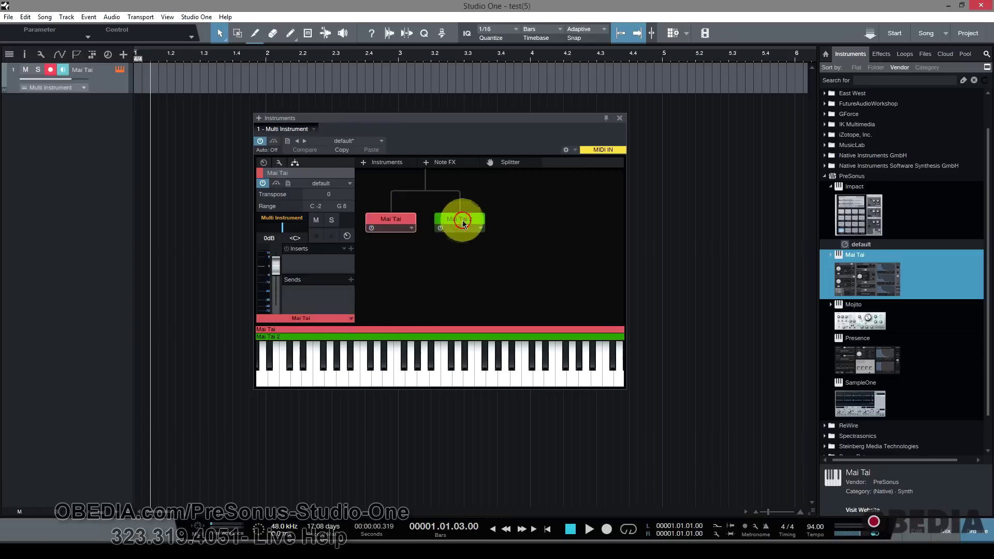
left_click(461, 220)
left_click(405, 220)
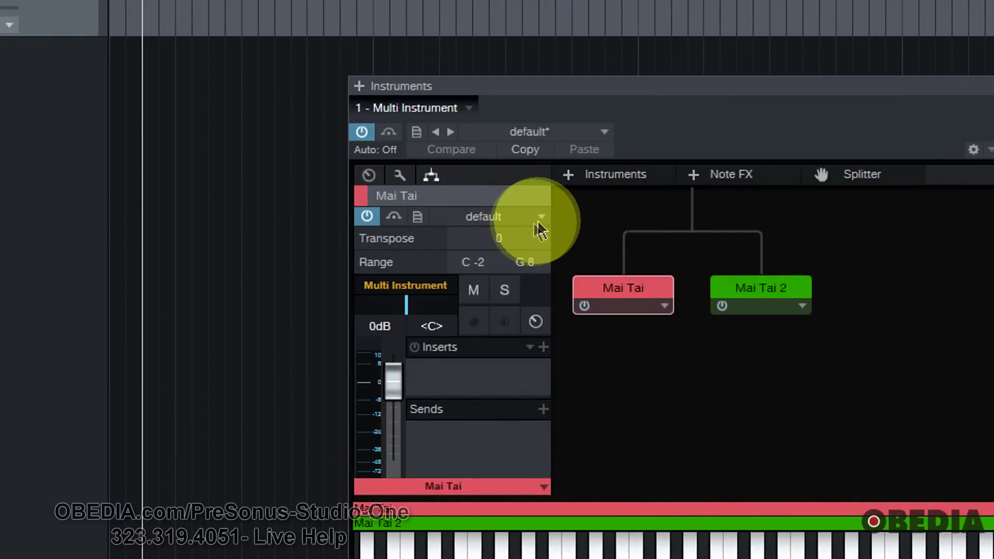
- Load the Bass - 3 Zero 3 Bones preset on the first Mai Tai
left_click(349, 184)
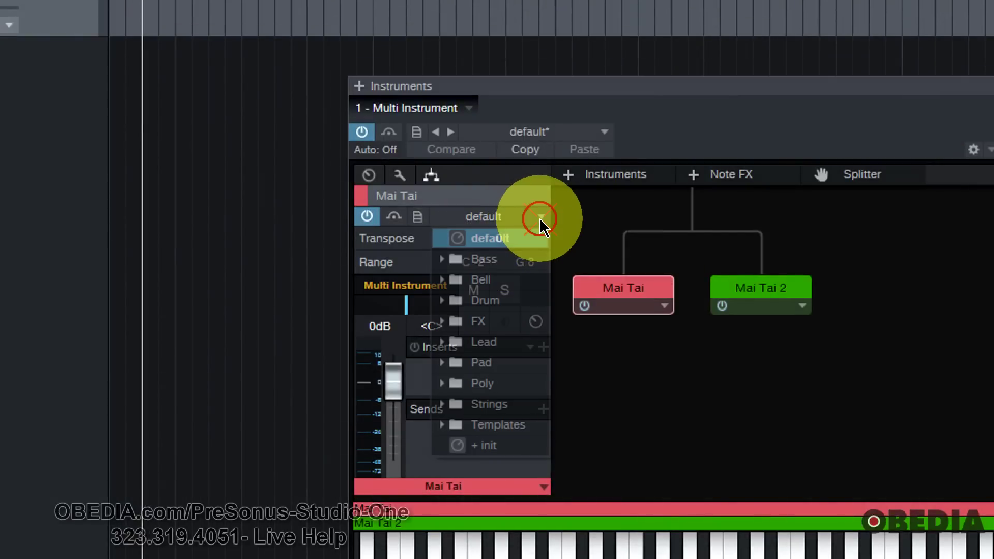
left_click(513, 260)
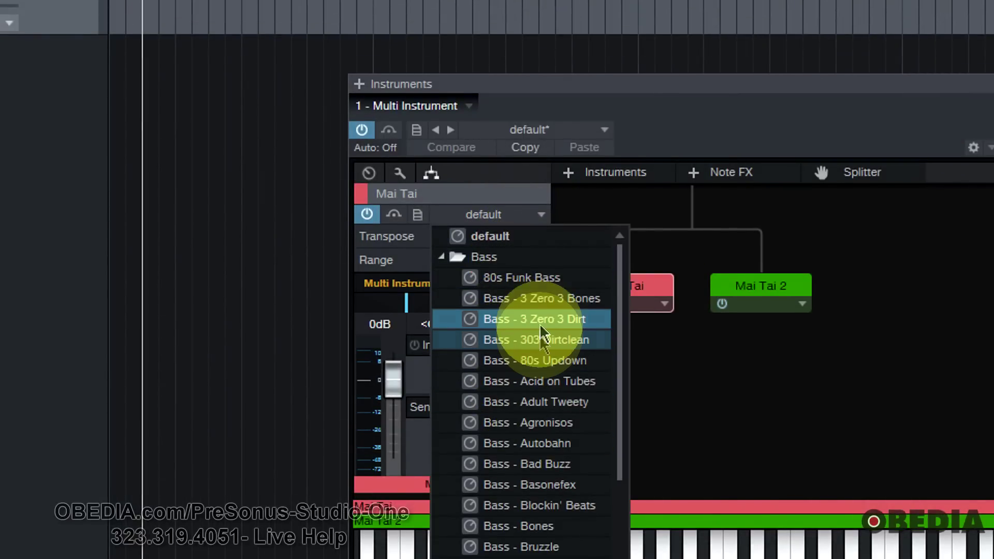
left_click(549, 299)
left_click(637, 378)
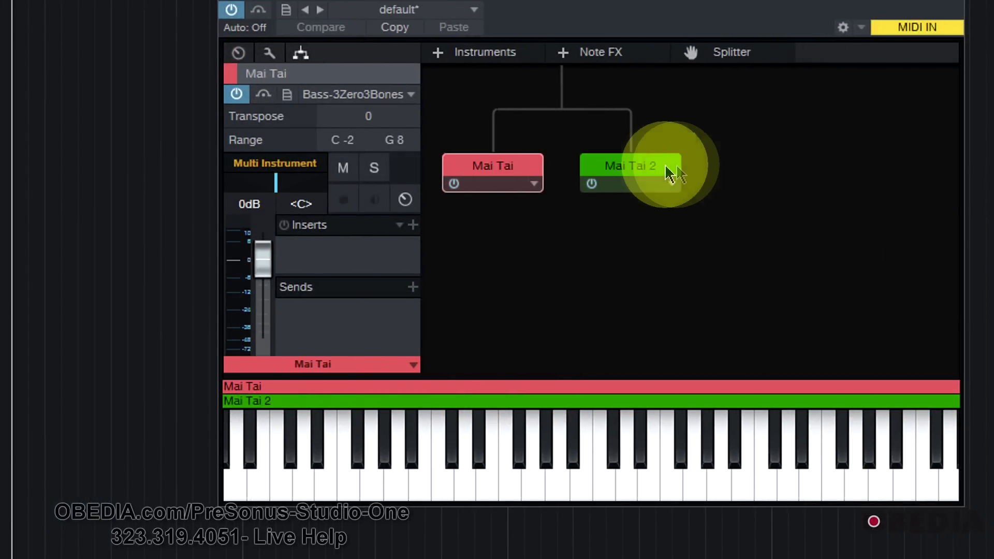
- Load the Lead > Beast preset on Mai Tai 2
left_click(670, 174)
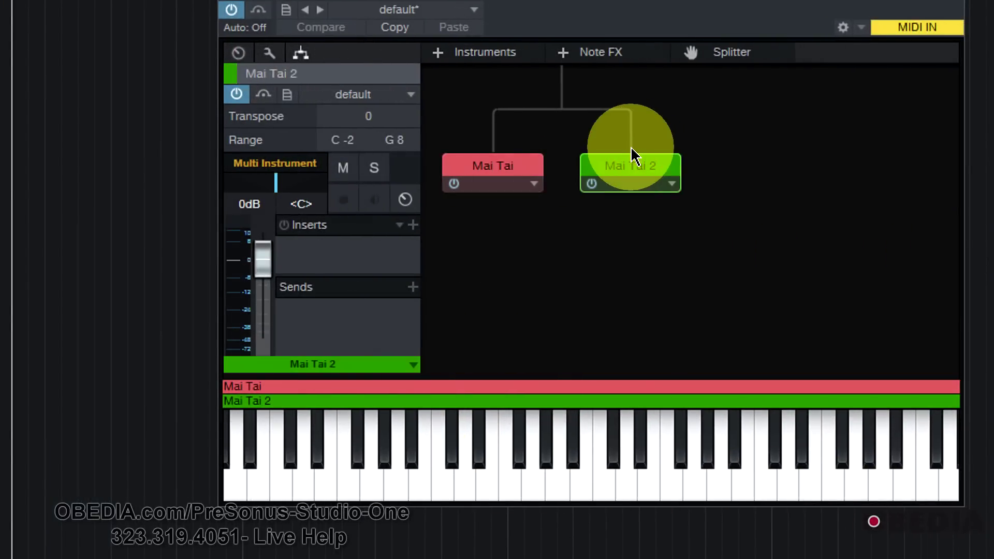
left_click(409, 99)
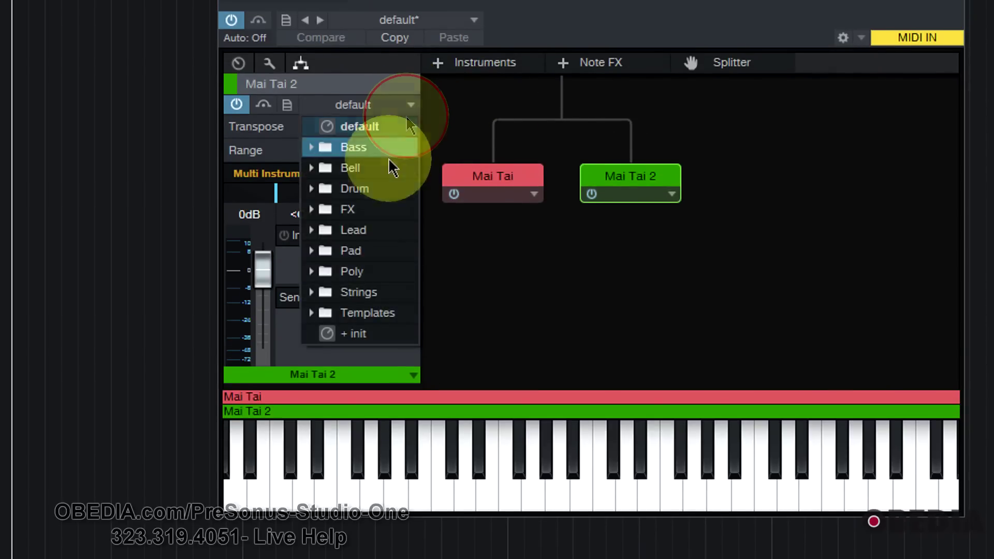
left_click(369, 230)
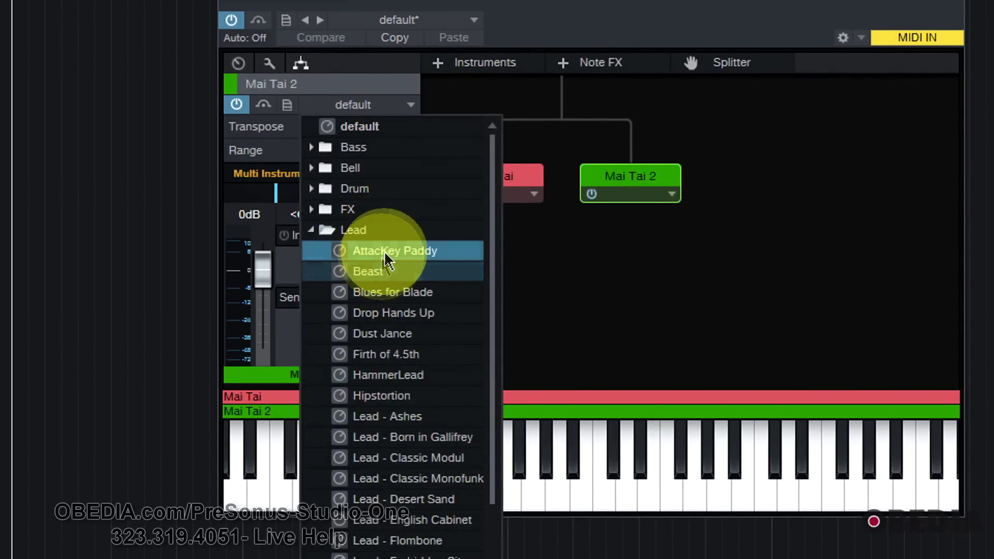
left_click(394, 276)
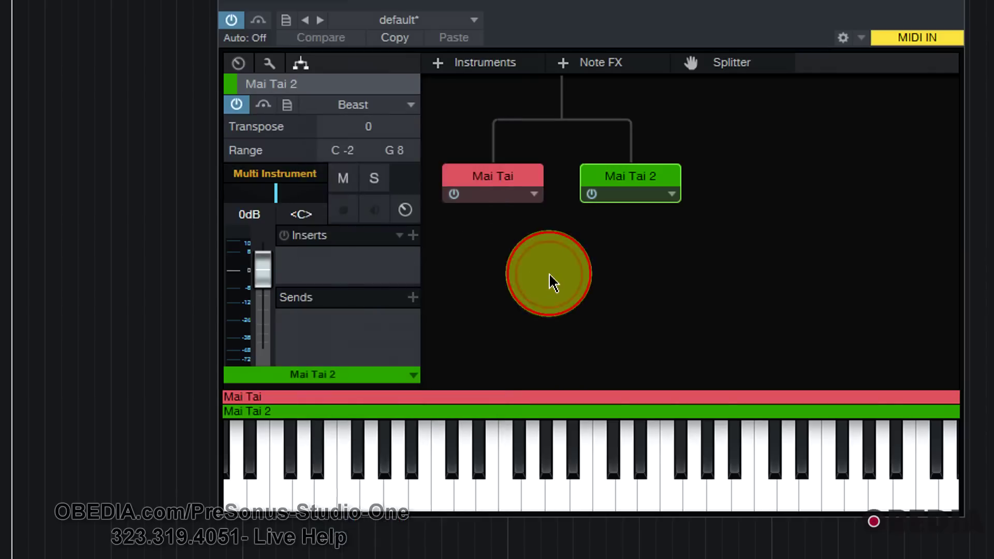
left_click(550, 281)
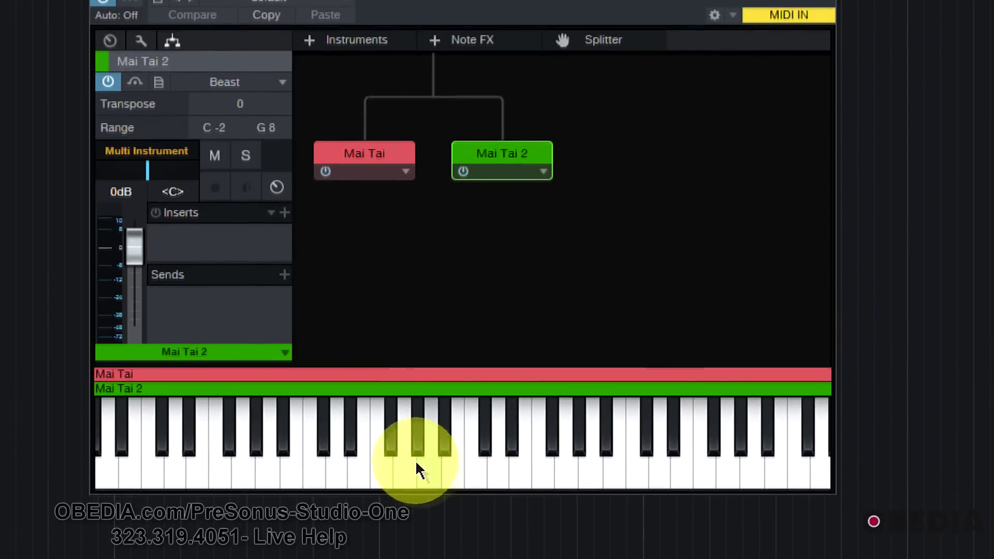
left_click(399, 407)
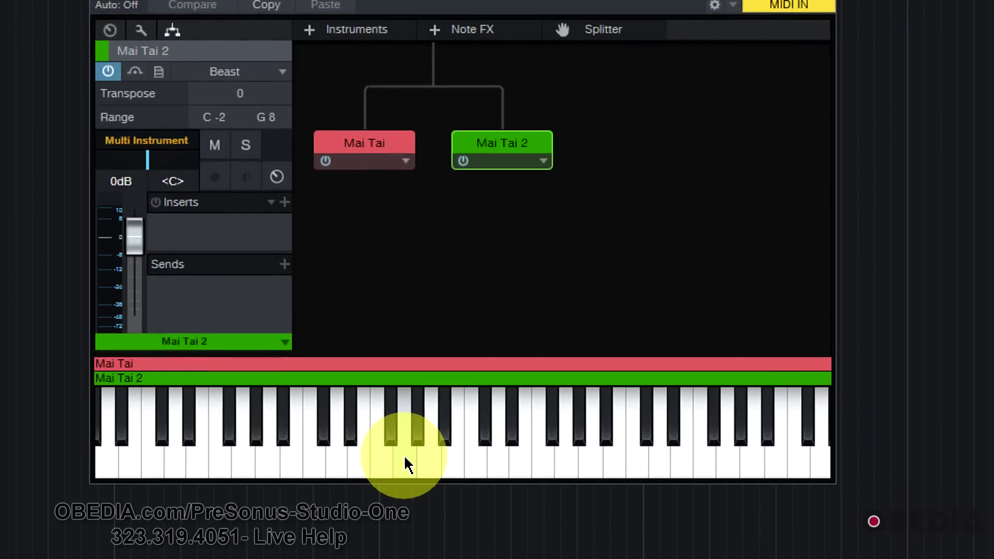
left_click(435, 468)
left_click(466, 464)
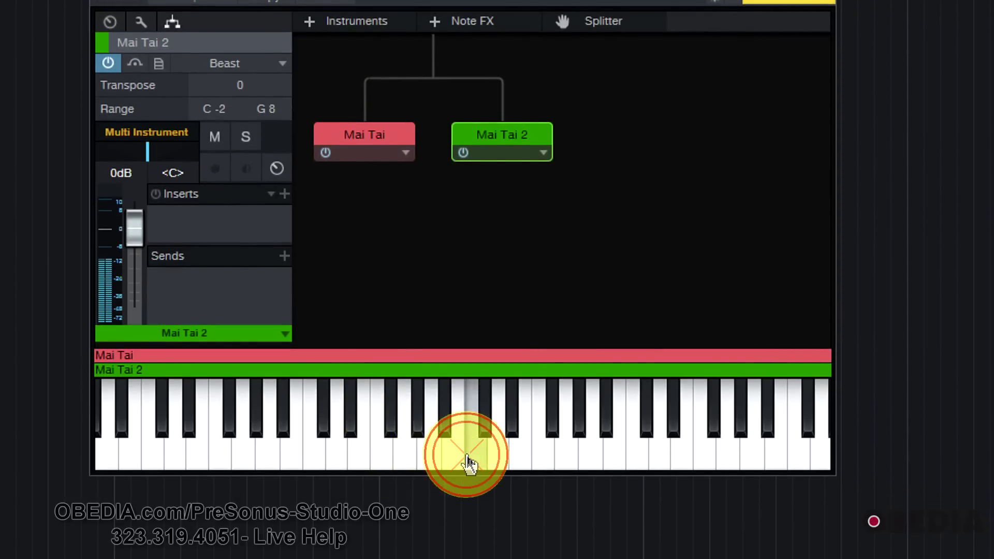
left_click(406, 470)
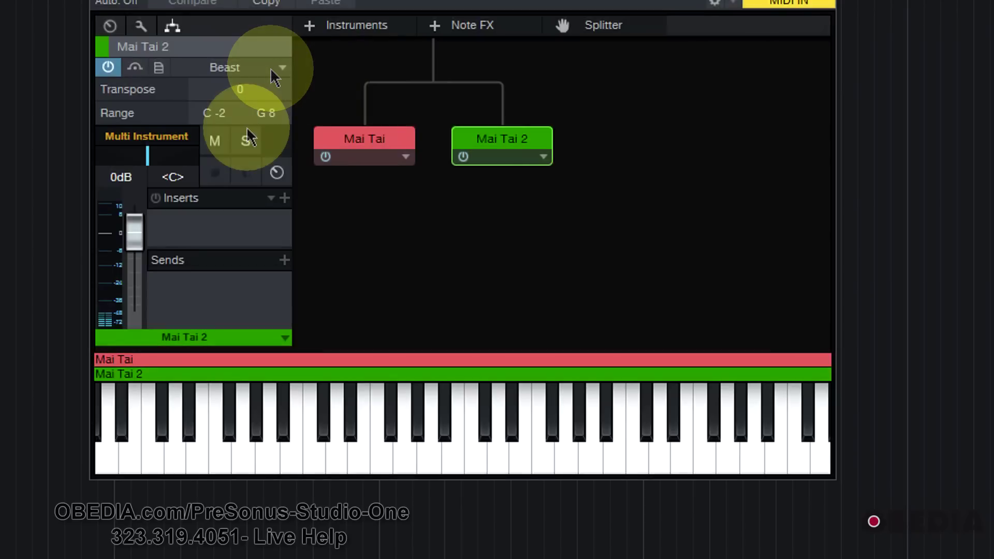
left_click(215, 140)
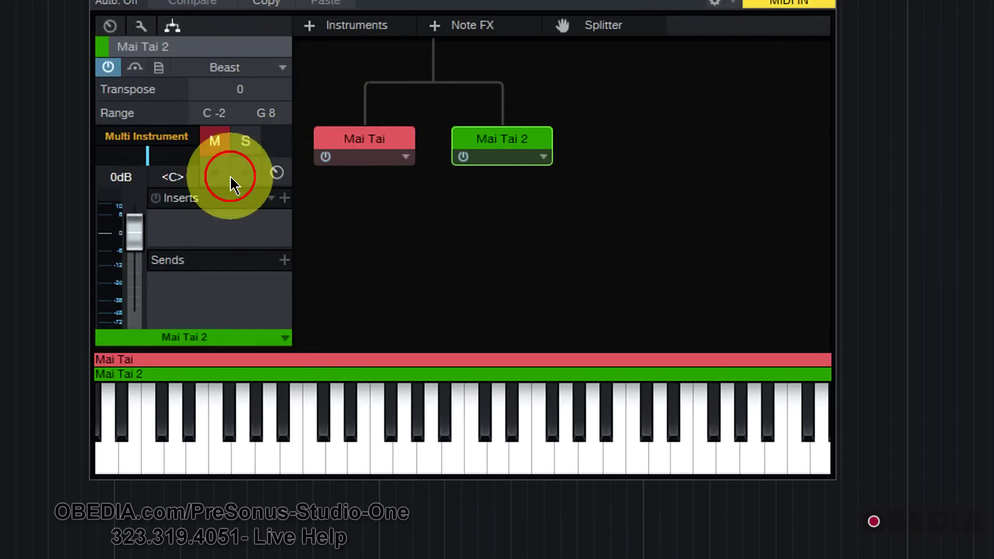
left_click(387, 450)
left_click(515, 455)
left_click(560, 459)
left_click(333, 456)
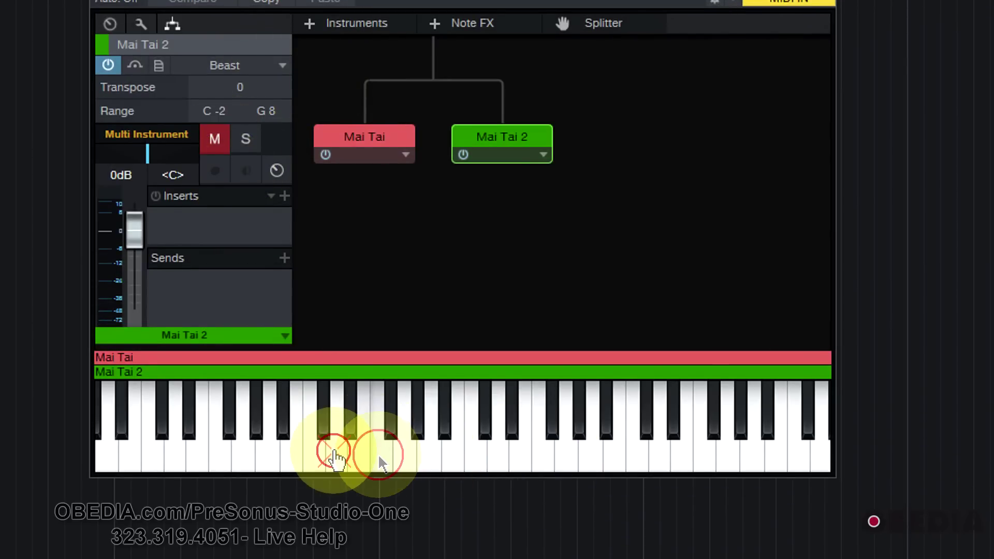
left_click(215, 140)
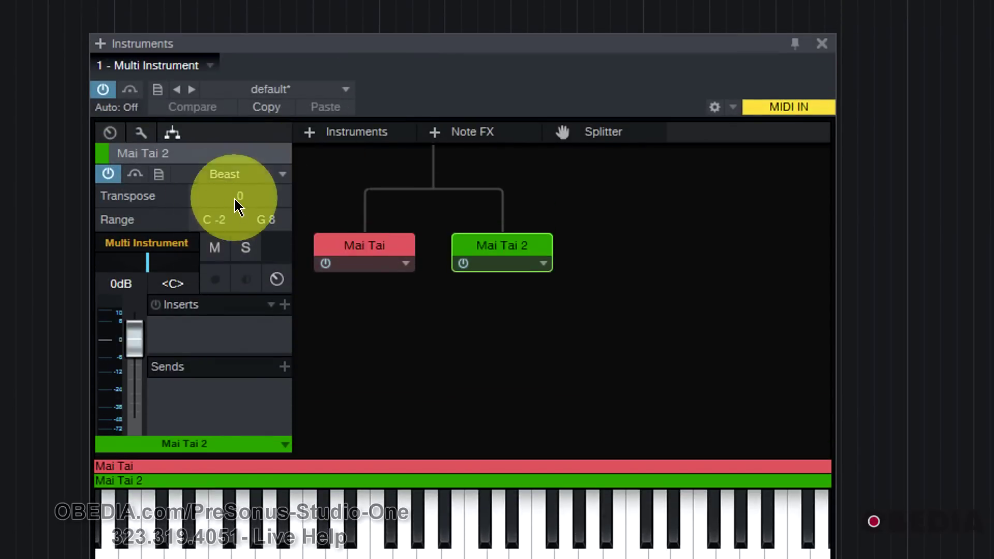
- Load Lead > Dust Jance on Mai Tai 2, audition it on the keyboard, and open its synth editor
left_click(284, 185)
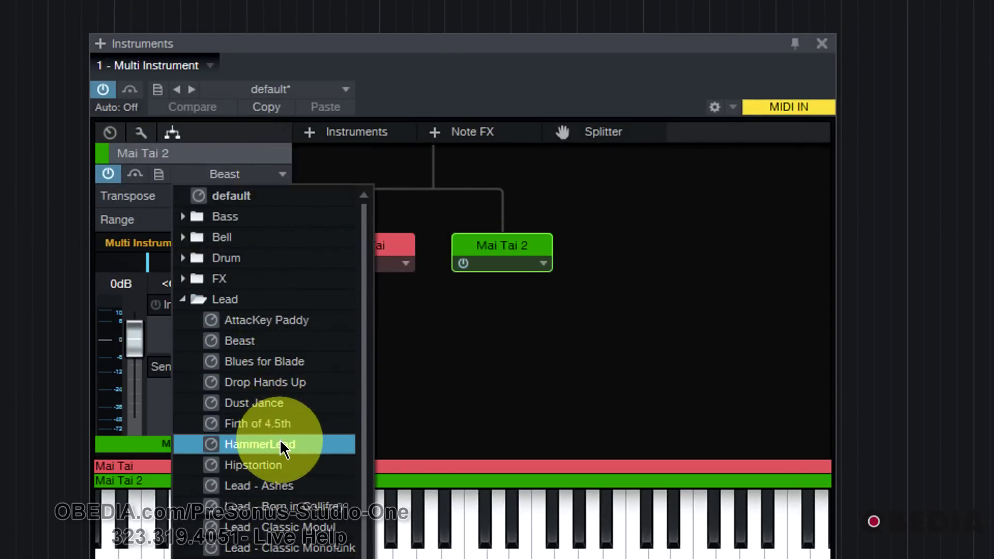
left_click(278, 405)
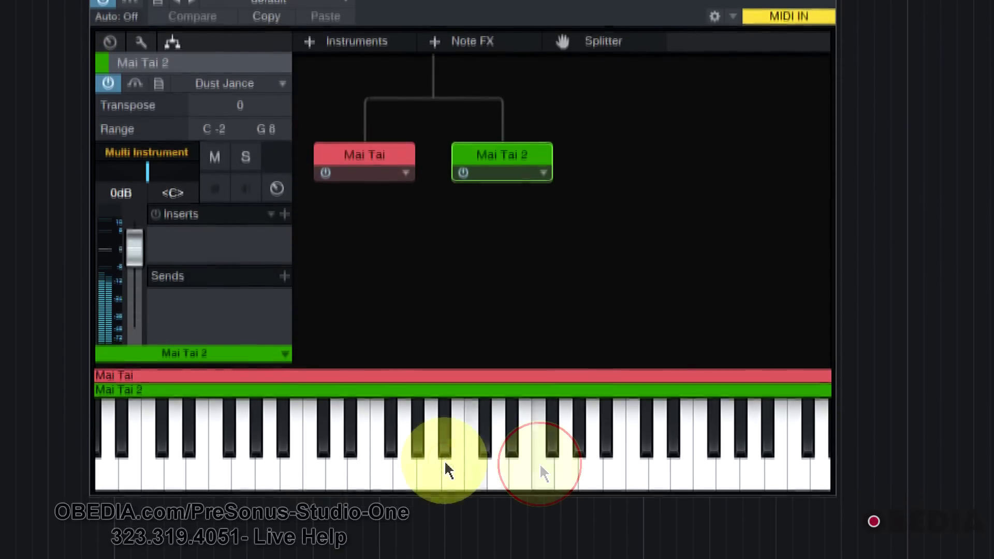
left_click(378, 495)
left_click(313, 458)
left_click(440, 463)
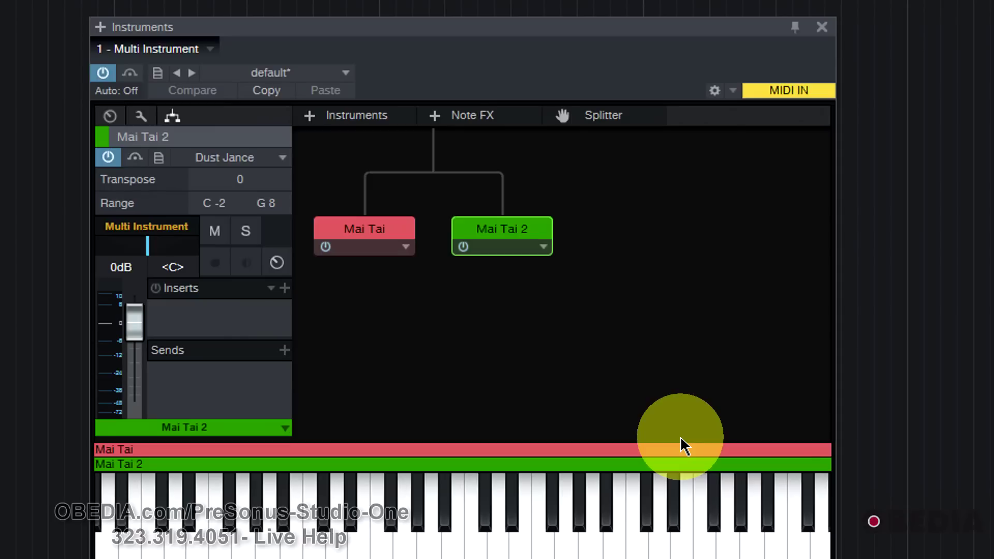
double_click(521, 241)
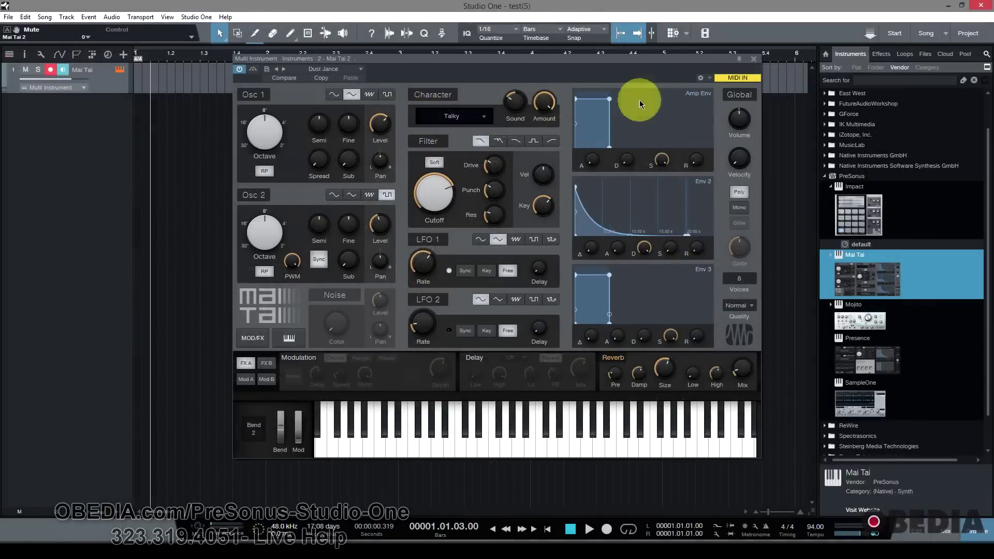
- Close the Mai Tai 2 editor and shorten Mai Tai's key range to C-2 through B2
left_click_drag(633, 62, 612, 72)
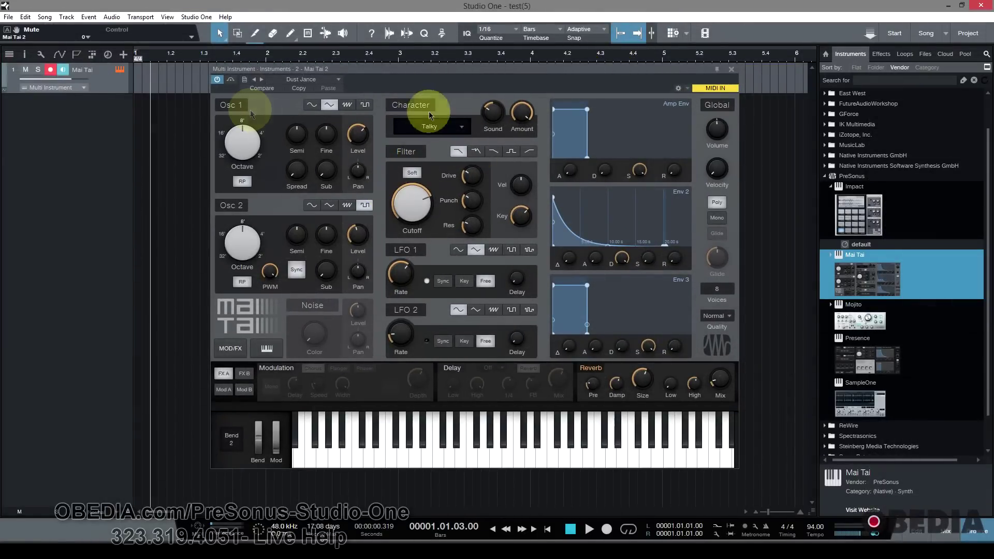
left_click(732, 71)
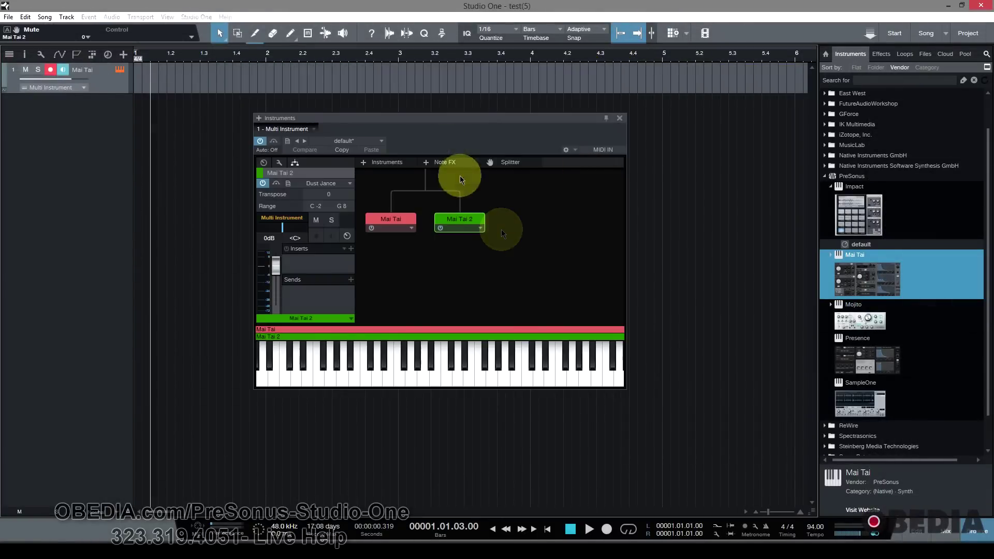
left_click_drag(385, 135, 404, 114)
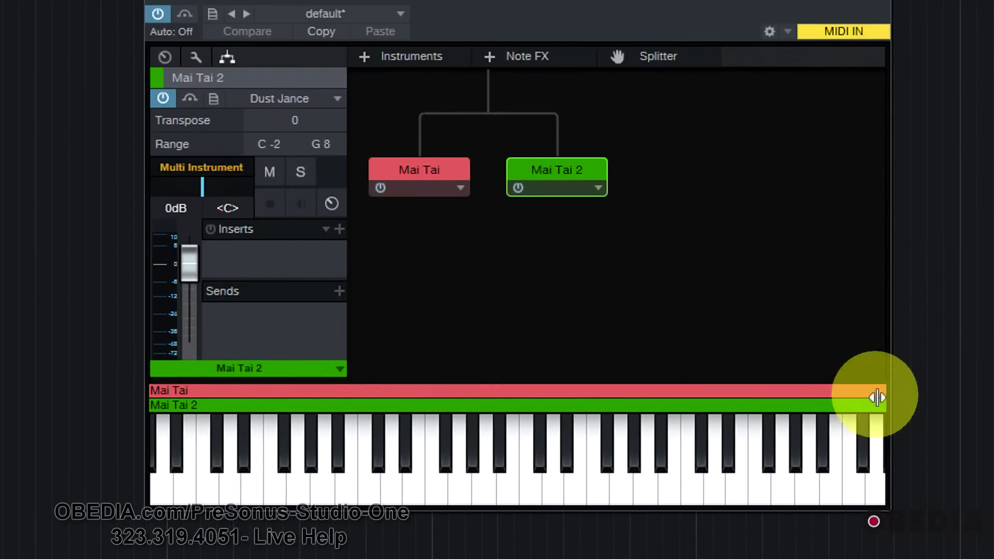
left_click_drag(882, 397, 502, 406)
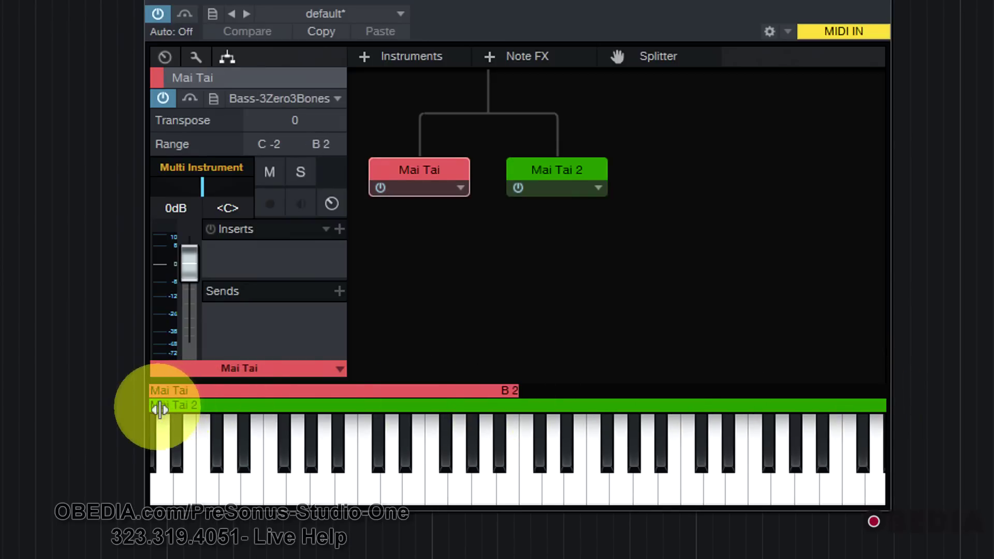
- Start Mai Tai 2's range at C3 and fine-tune Mai Tai's range end at B2
left_click_drag(154, 405, 525, 420)
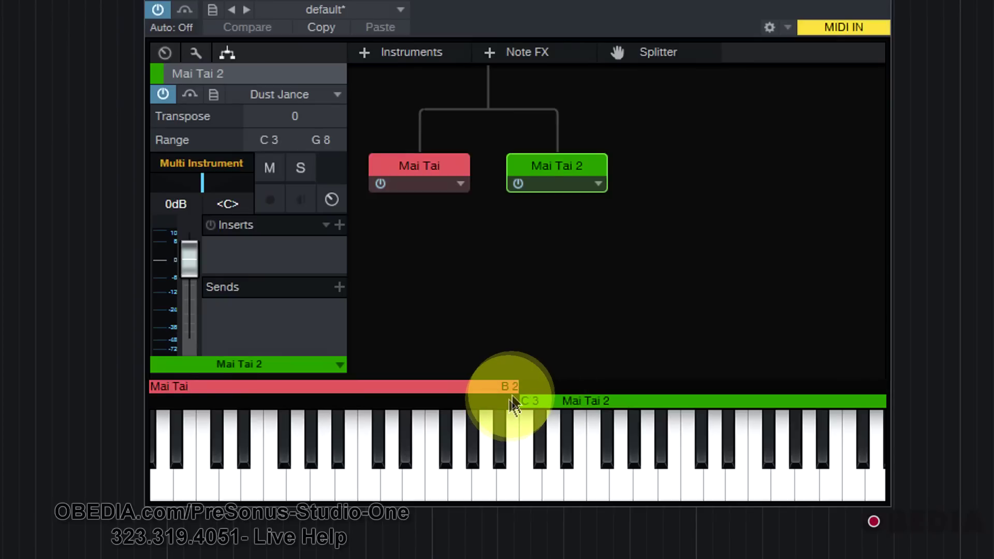
left_click_drag(513, 389, 504, 389)
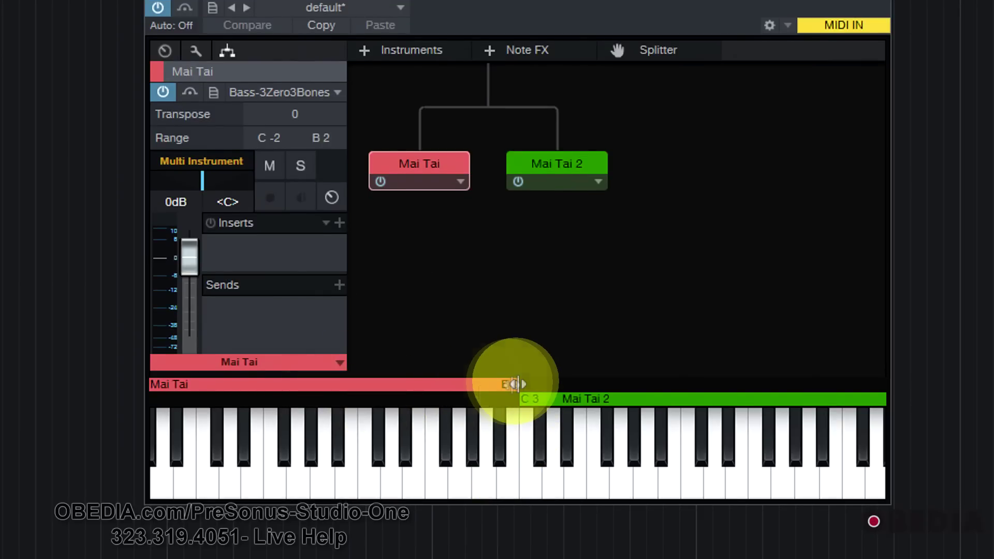
left_click_drag(518, 384, 571, 386)
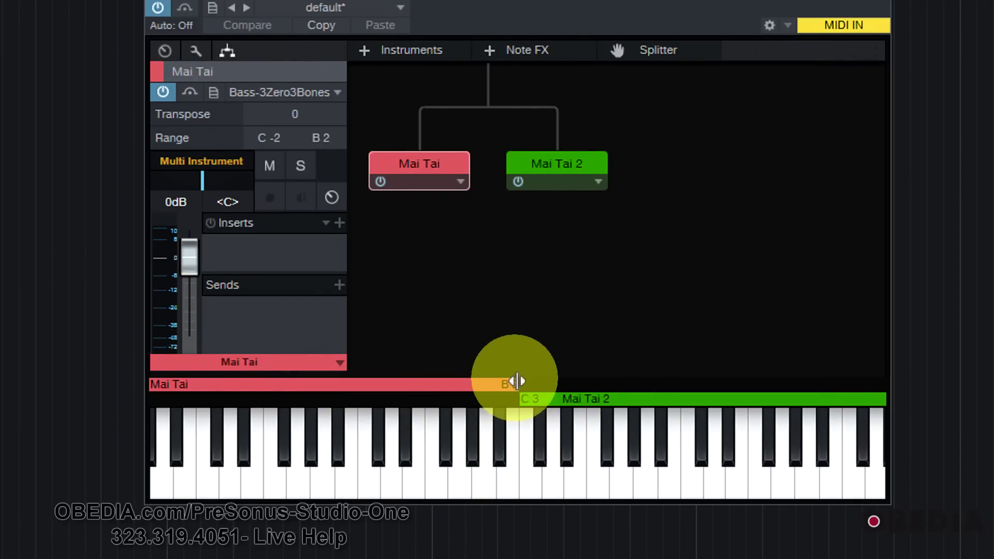
left_click_drag(517, 382, 461, 386)
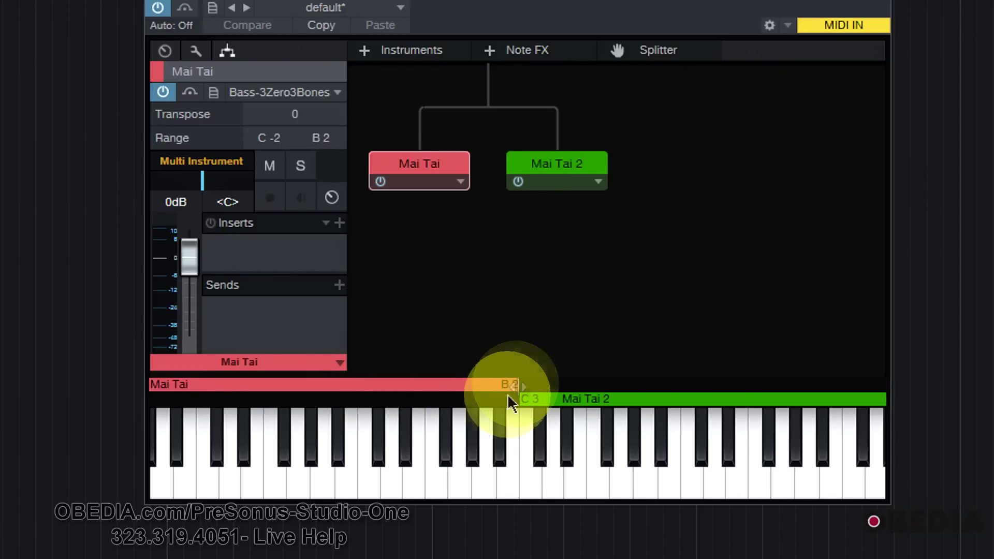
left_click(309, 463)
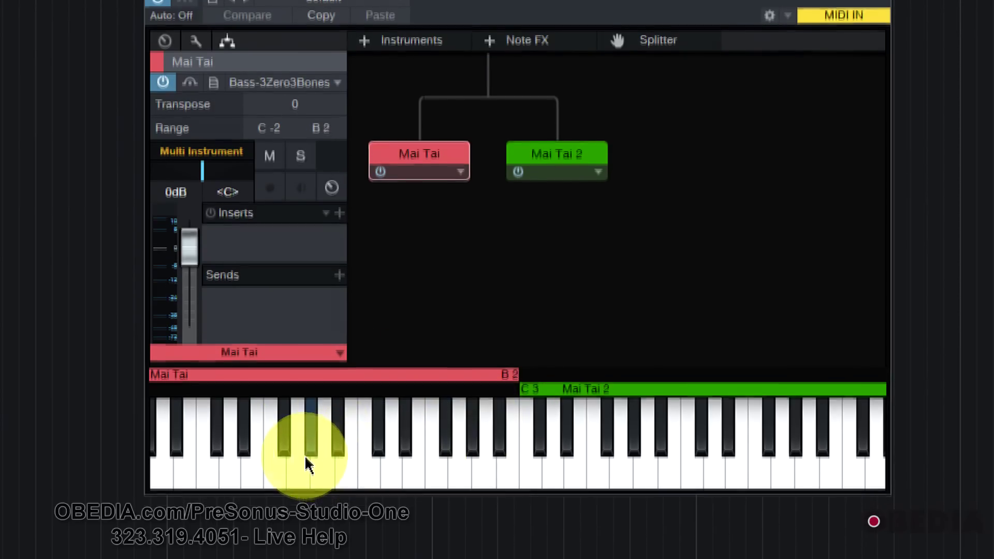
left_click(420, 479)
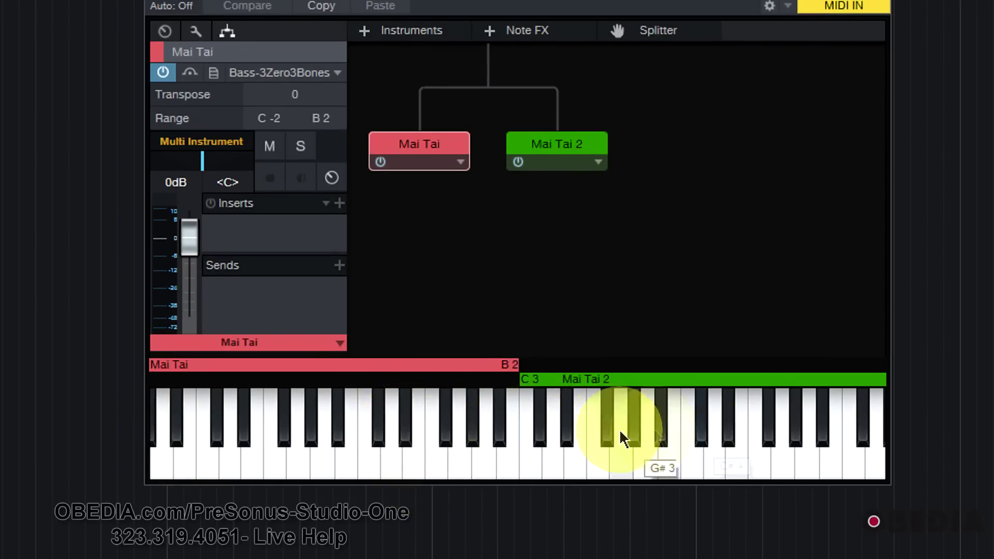
left_click(410, 454)
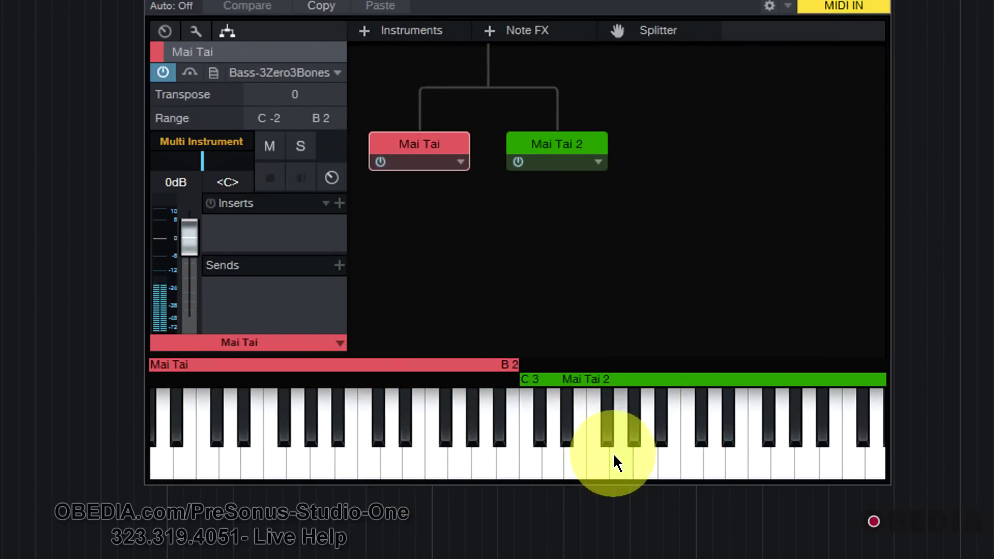
left_click(406, 468)
left_click(615, 466)
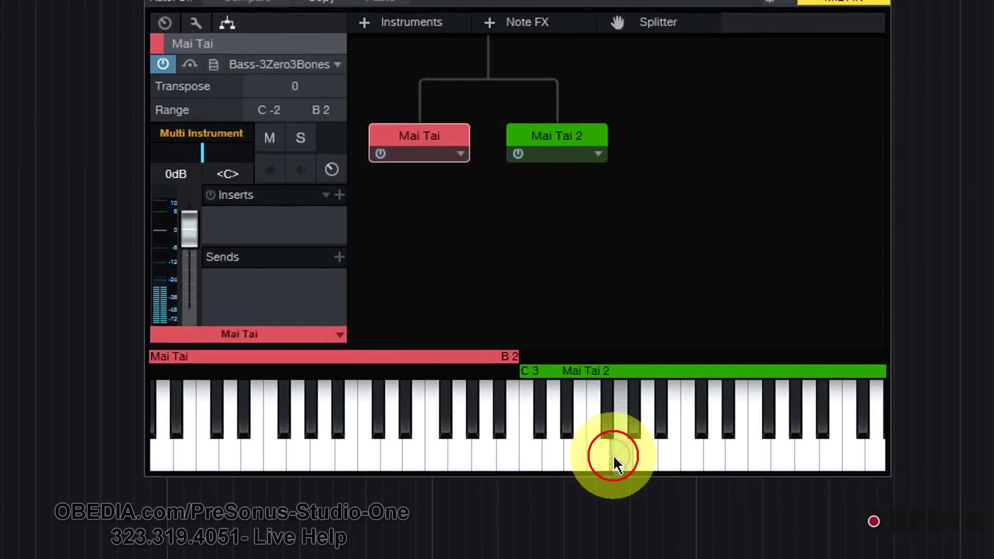
left_click(533, 419)
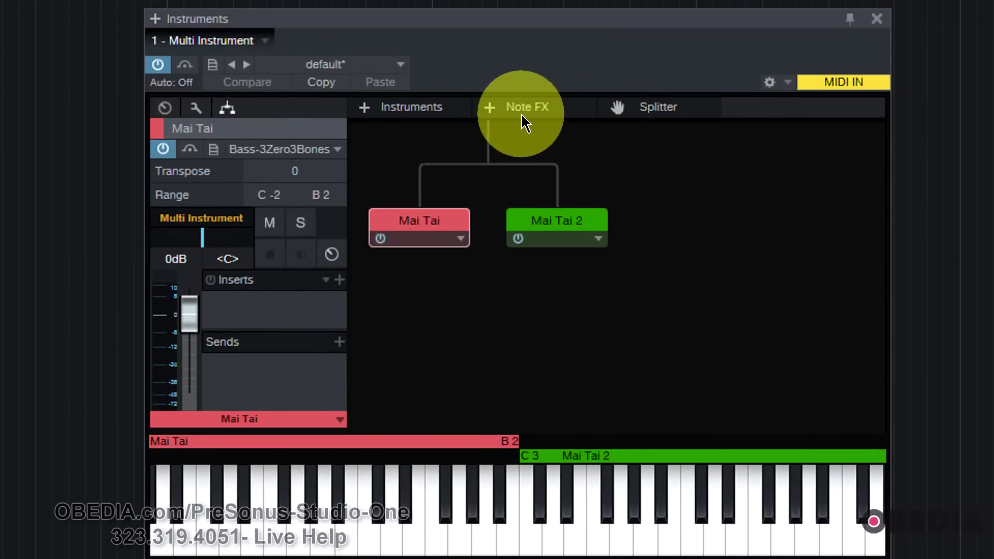
left_click(491, 111)
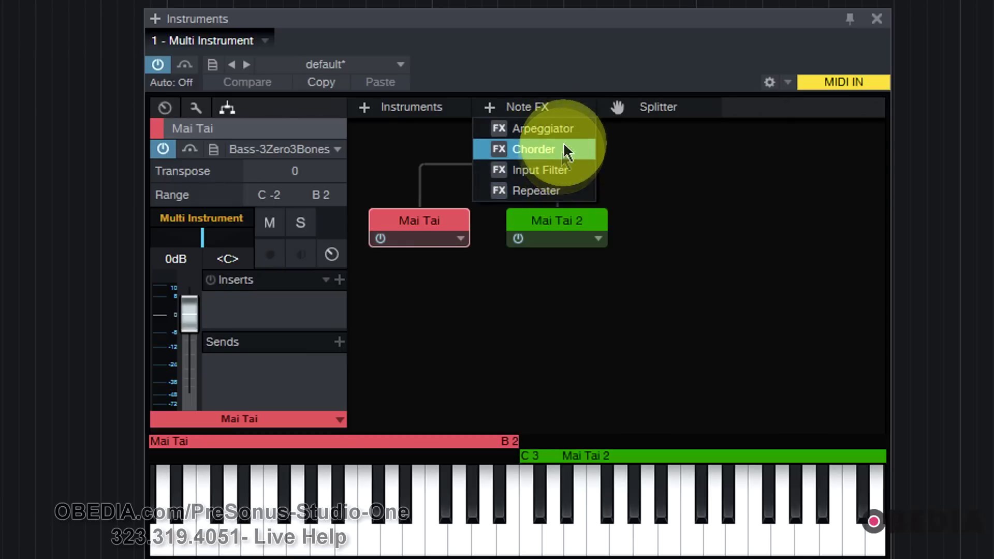
left_click(568, 129)
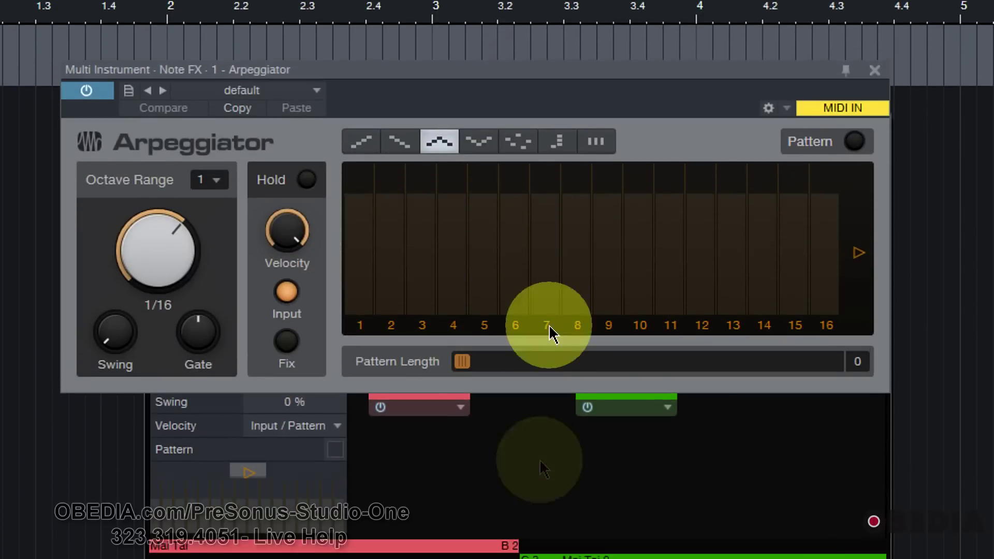
left_click_drag(510, 91, 528, 466)
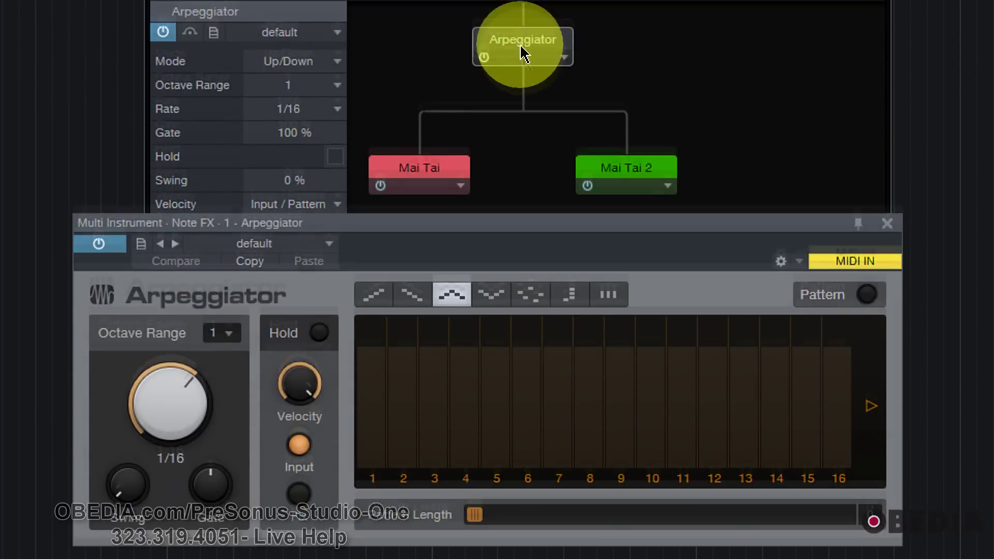
left_click(523, 52)
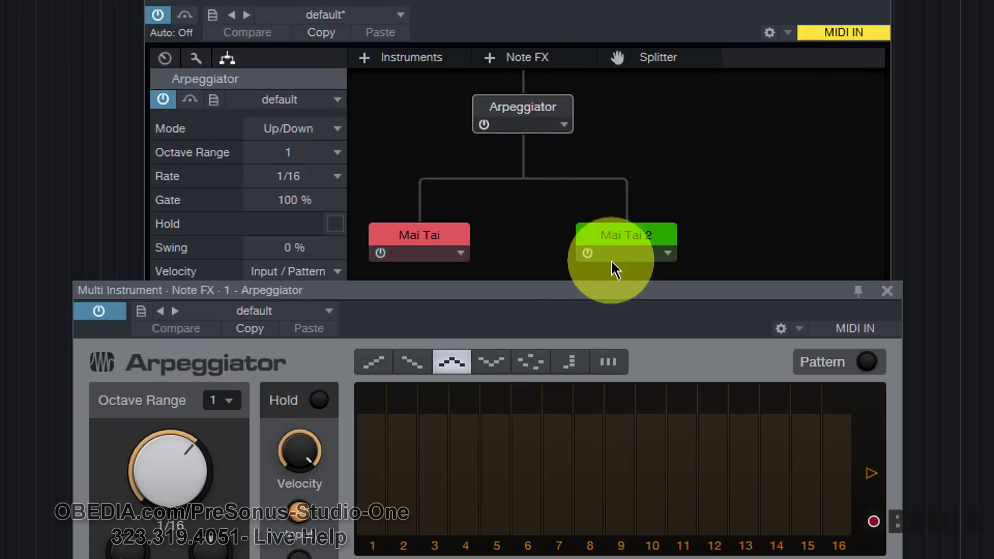
left_click(540, 505)
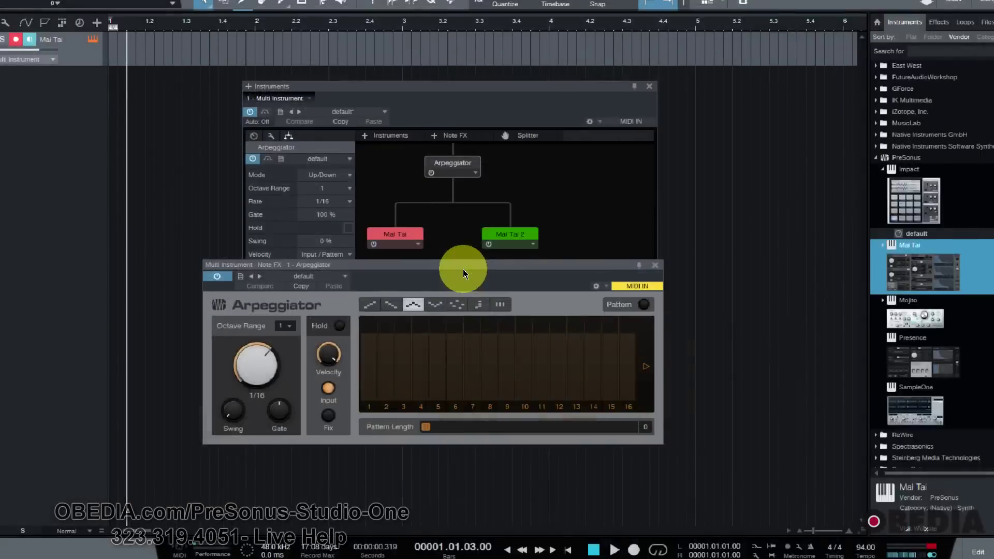
- Load the De-Structure preset in the Arpeggiator
left_click(533, 212)
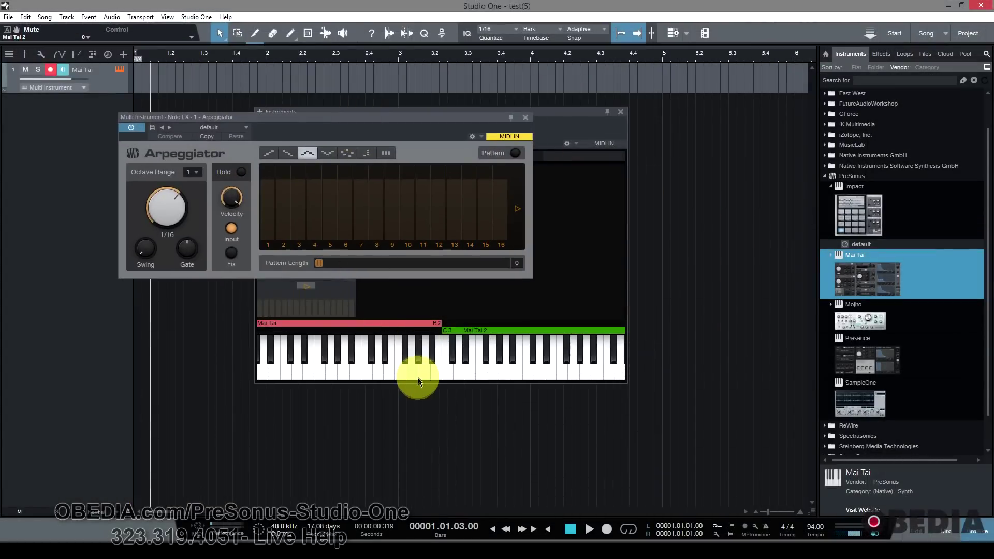
left_click(423, 372)
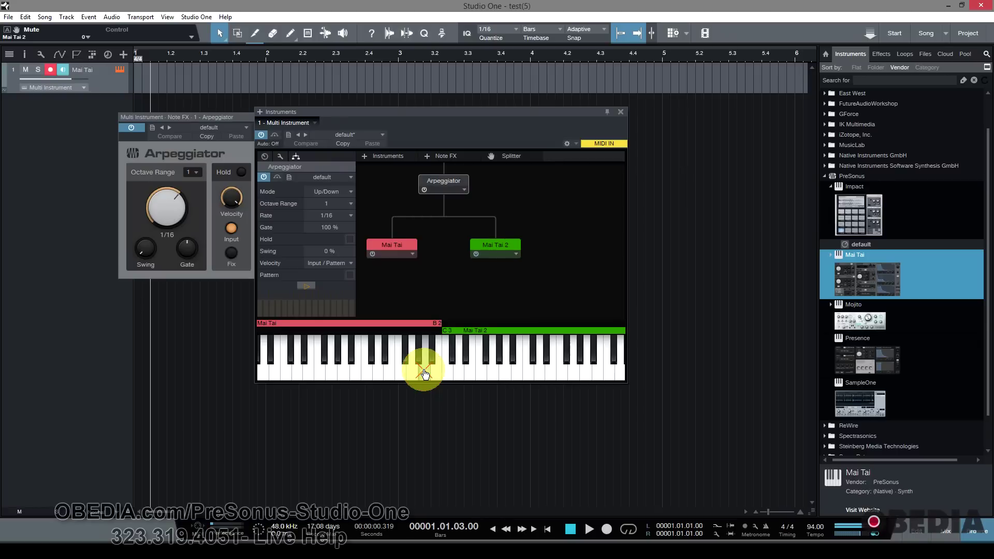
left_click(237, 153)
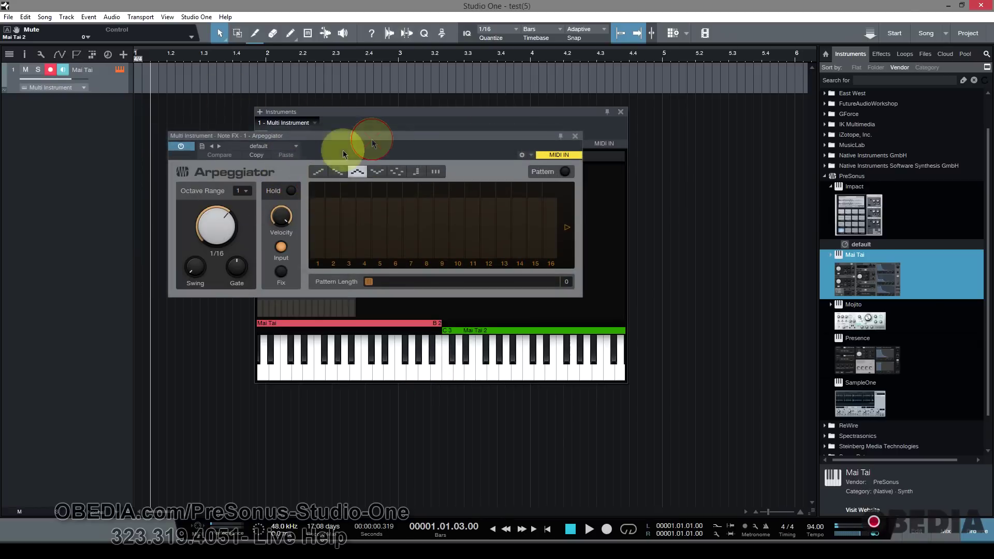
left_click(321, 124)
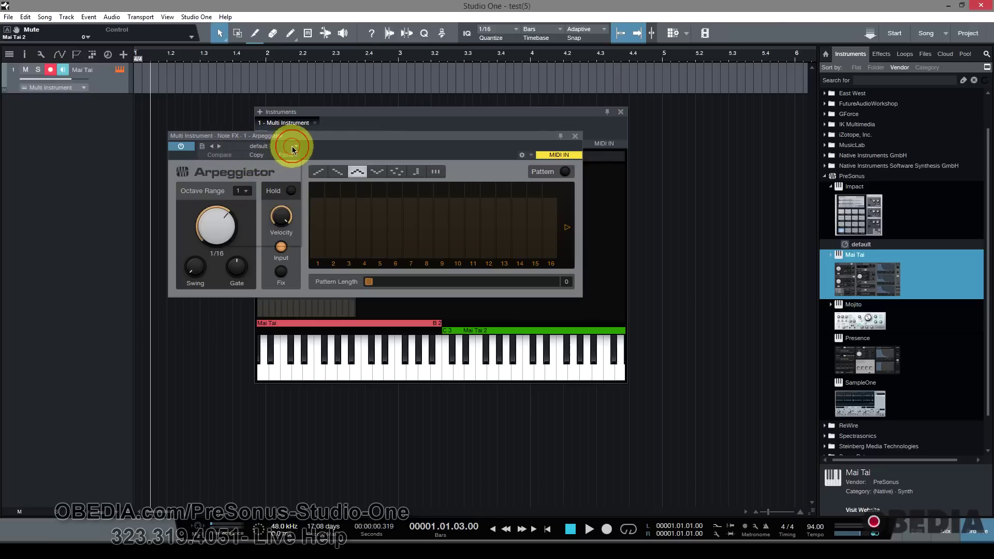
left_click(293, 149)
left_click(261, 188)
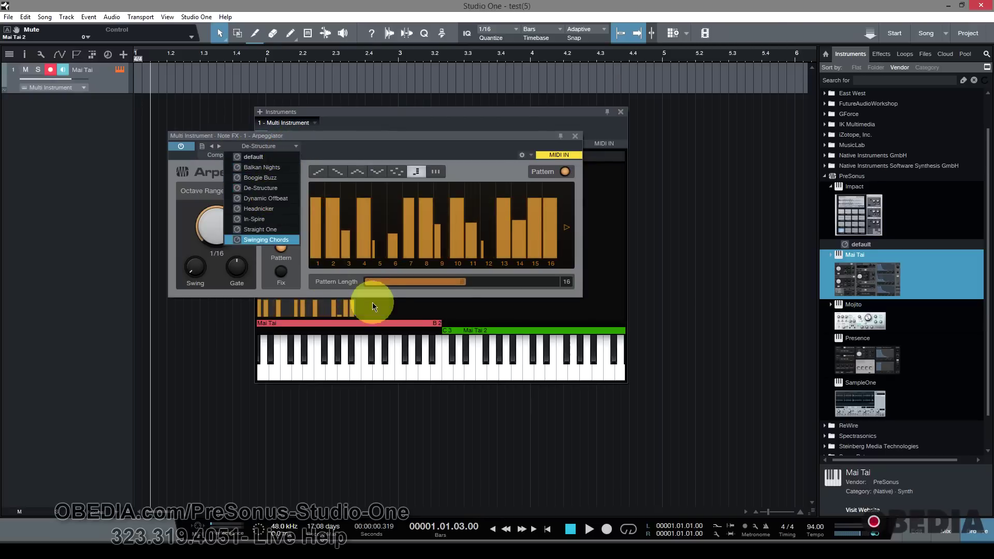
- Audition De-Structure in both Mai Tai ranges, then switch the arpeggiator's Hold off
left_click(421, 358)
left_click(407, 375)
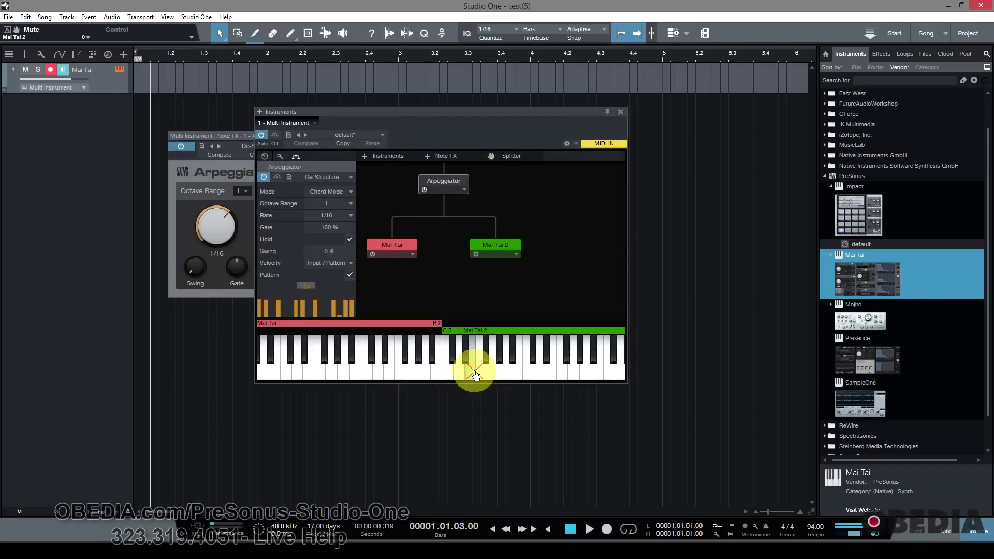
left_click(352, 366)
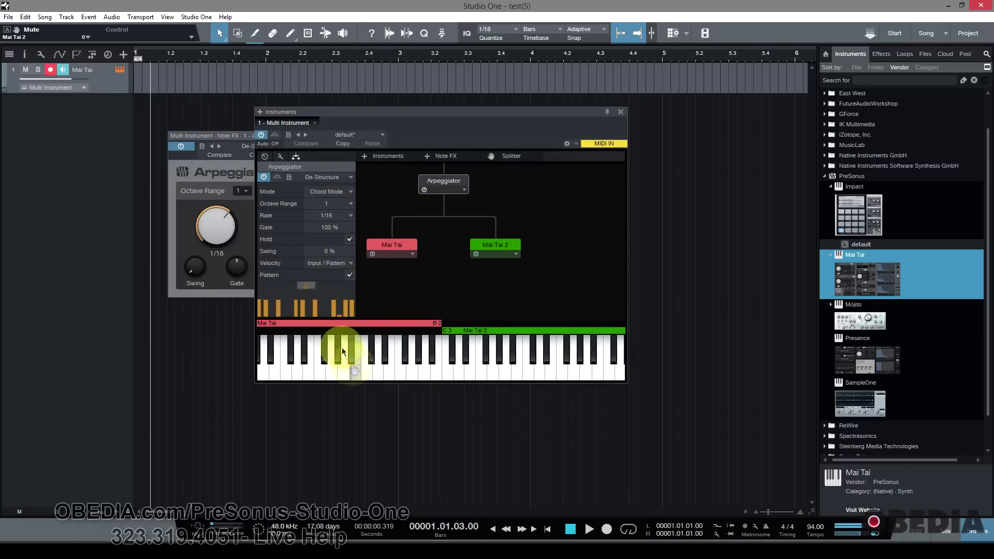
left_click(248, 217)
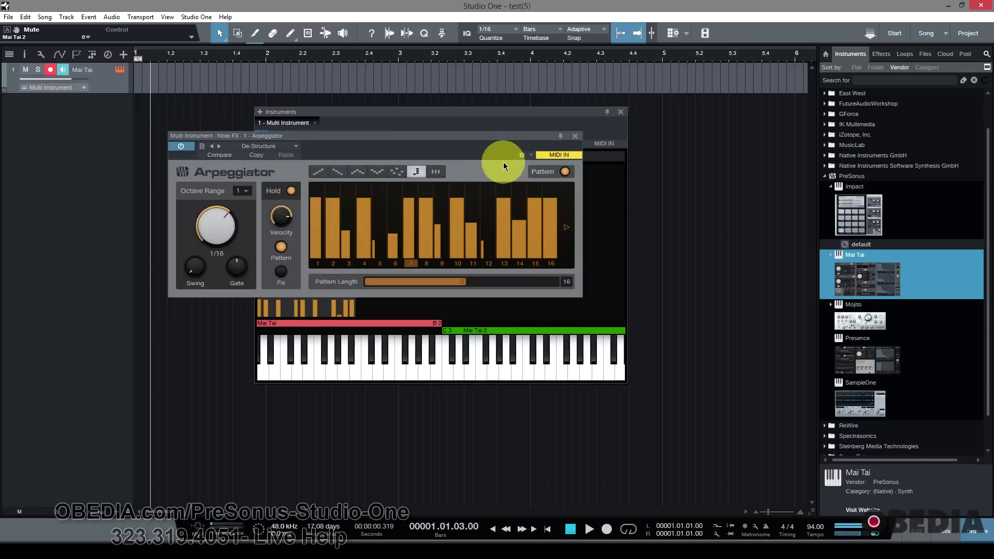
left_click(422, 356)
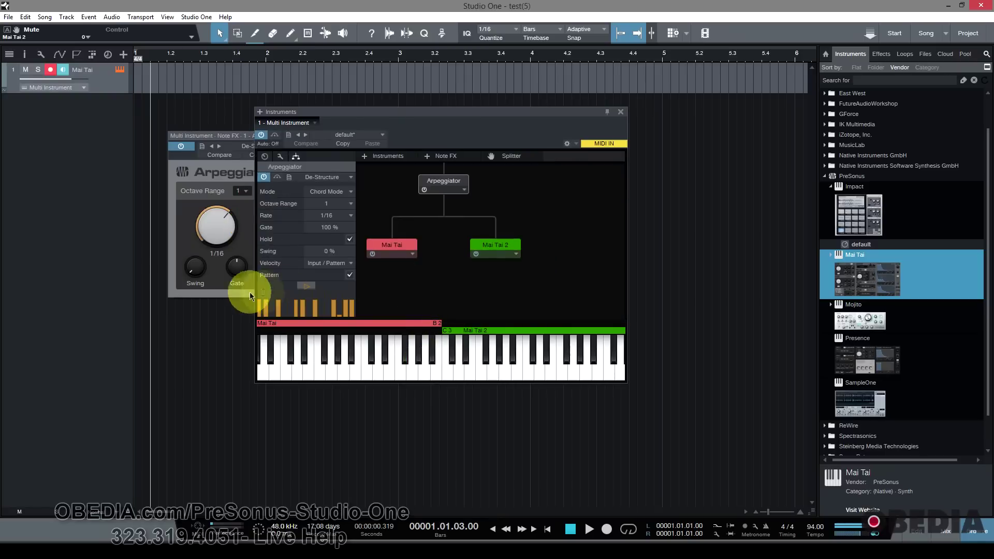
left_click(220, 295)
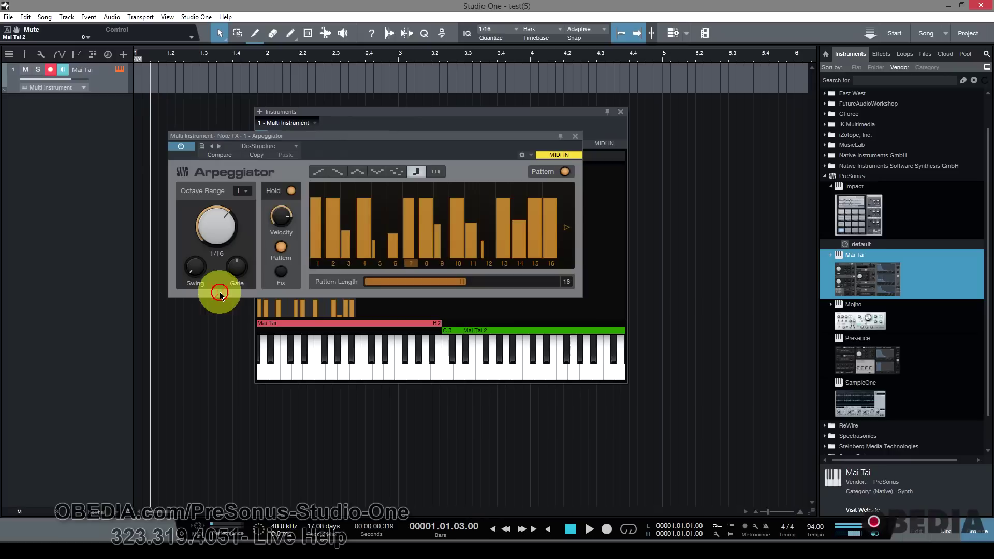
left_click(291, 190)
left_click_drag(412, 138, 486, 324)
left_click_drag(486, 114, 474, 45)
left_click_drag(529, 323, 528, 292)
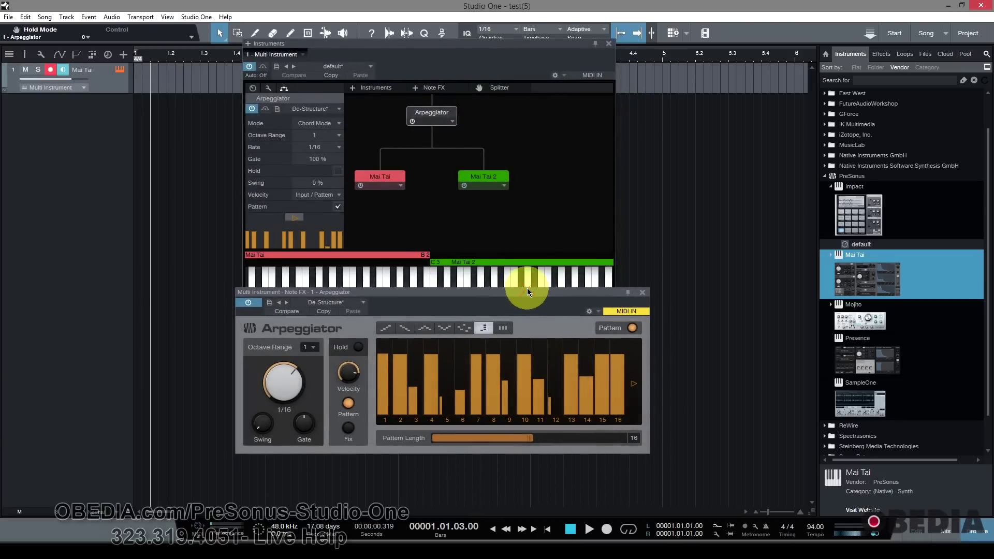
left_click(422, 88)
left_click(434, 109)
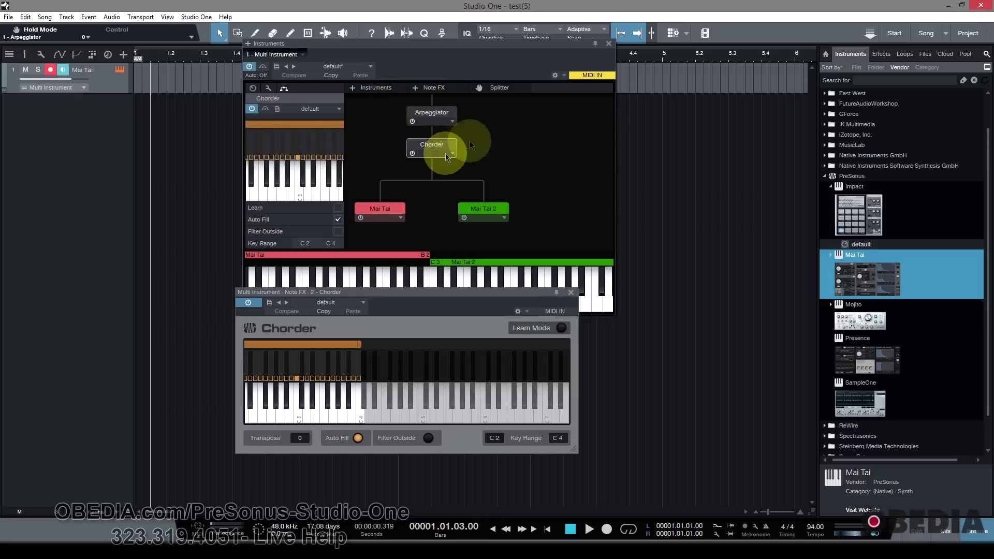
left_click(456, 158)
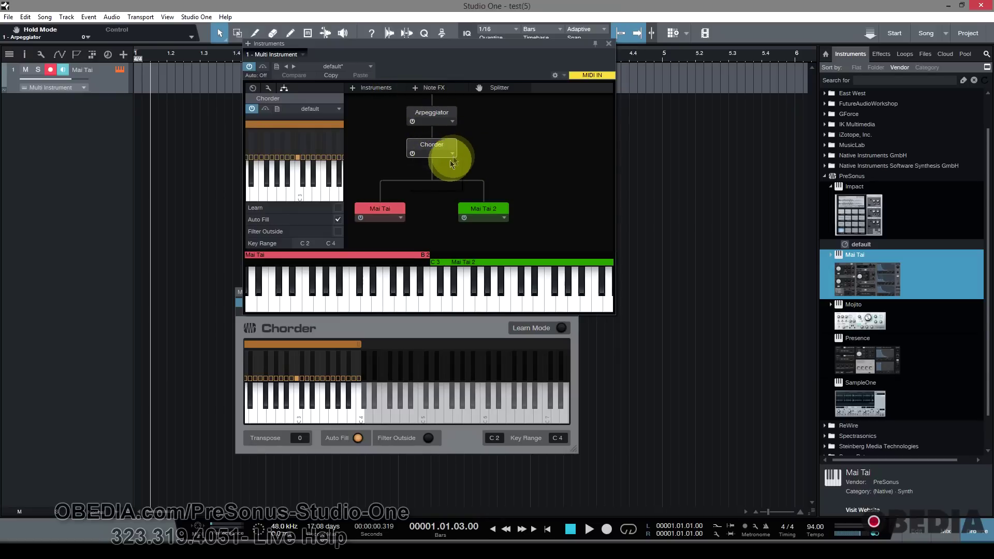
left_click(452, 154)
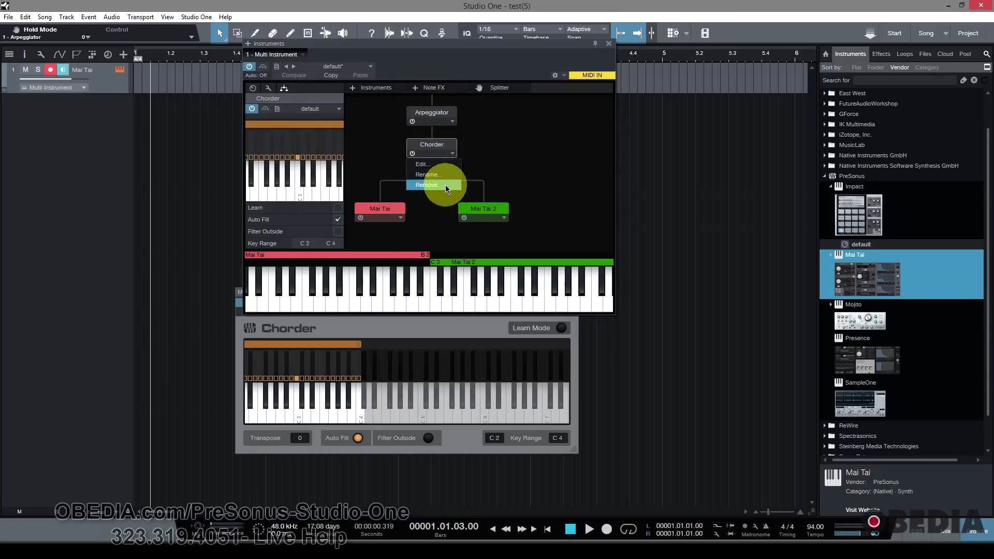
left_click(445, 185)
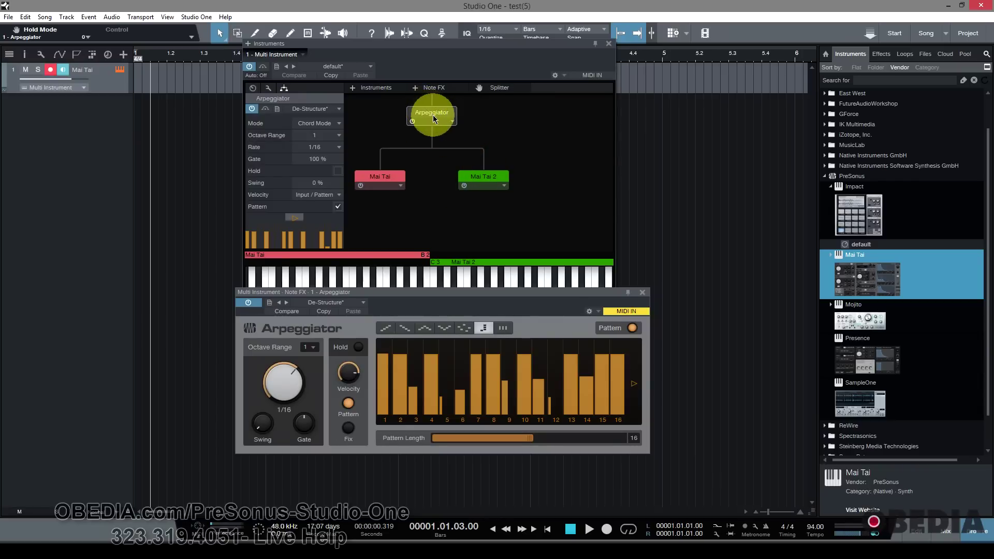
- Nudge the Arpeggiator editor slightly and close it
mouse_move(419, 295)
left_mouse_down()
mouse_move(396, 283)
mouse_move(414, 291)
left_mouse_up()
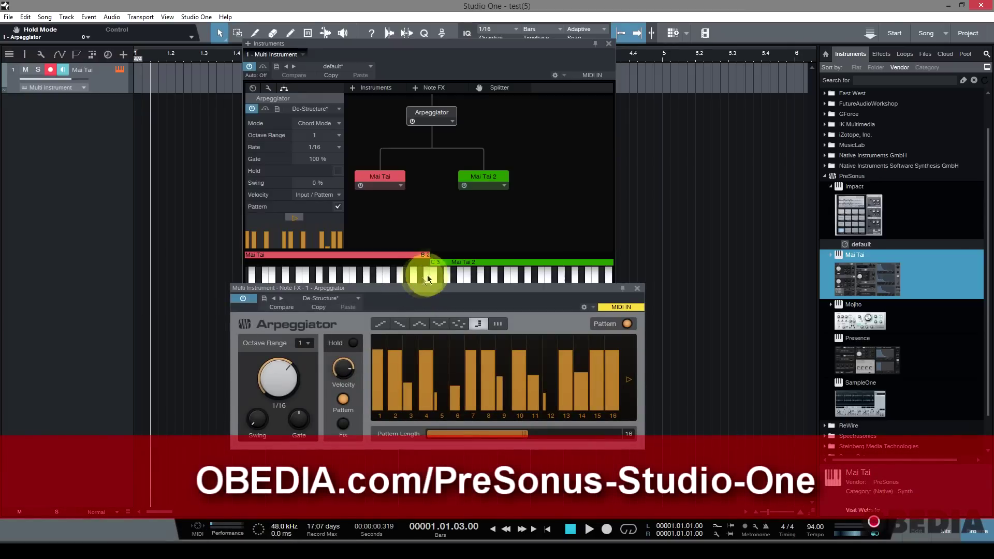
left_click(638, 288)
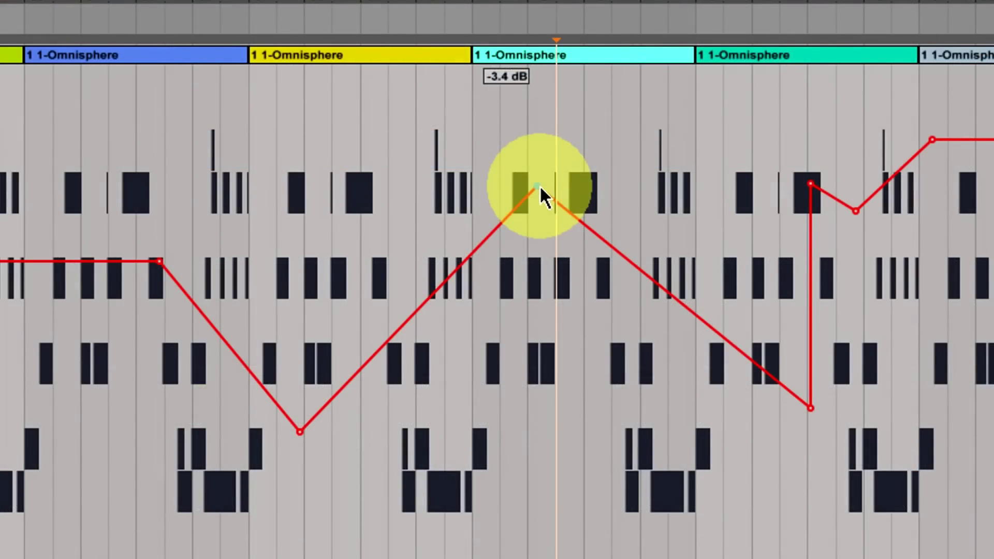
- Lower the Ableton automation peak from -3.4 dB to -3.7 dB
left_click_drag(539, 185, 538, 190)
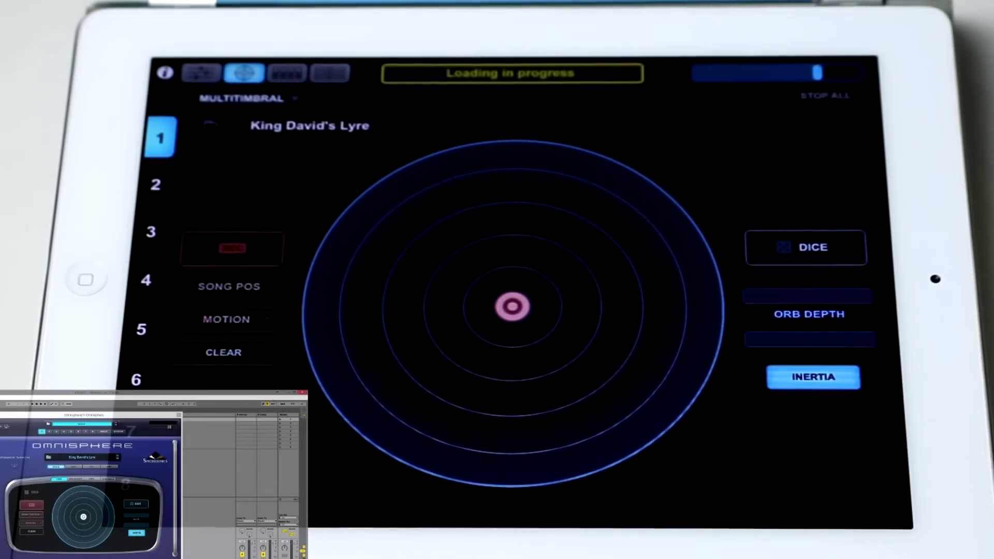